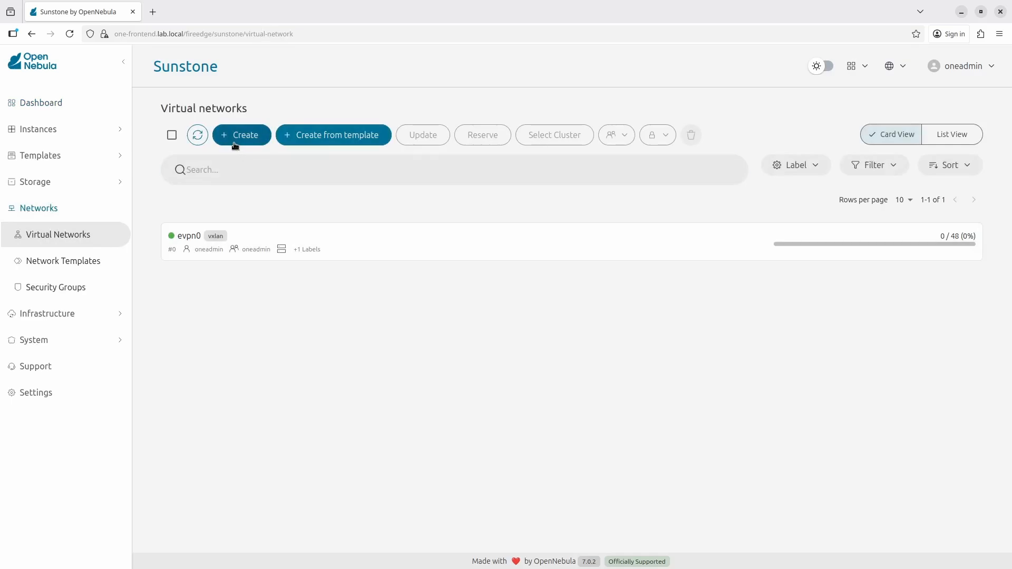
Step: Start a new virtual network named 'private'
{"action": "left_click", "coordinate": [234, 142]}
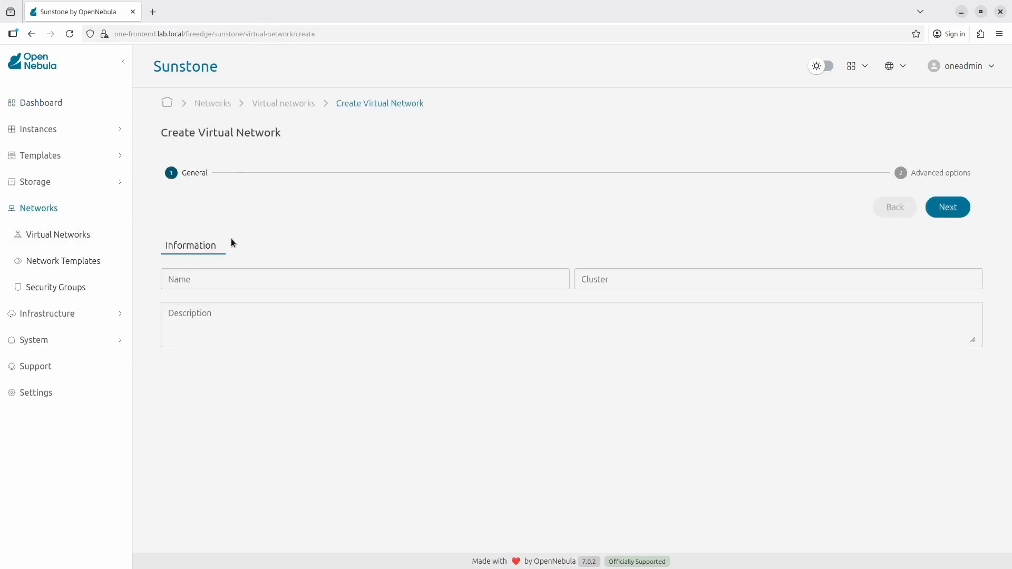
{"action": "left_click", "coordinate": [232, 279]}
{"action": "type", "text": "private"}
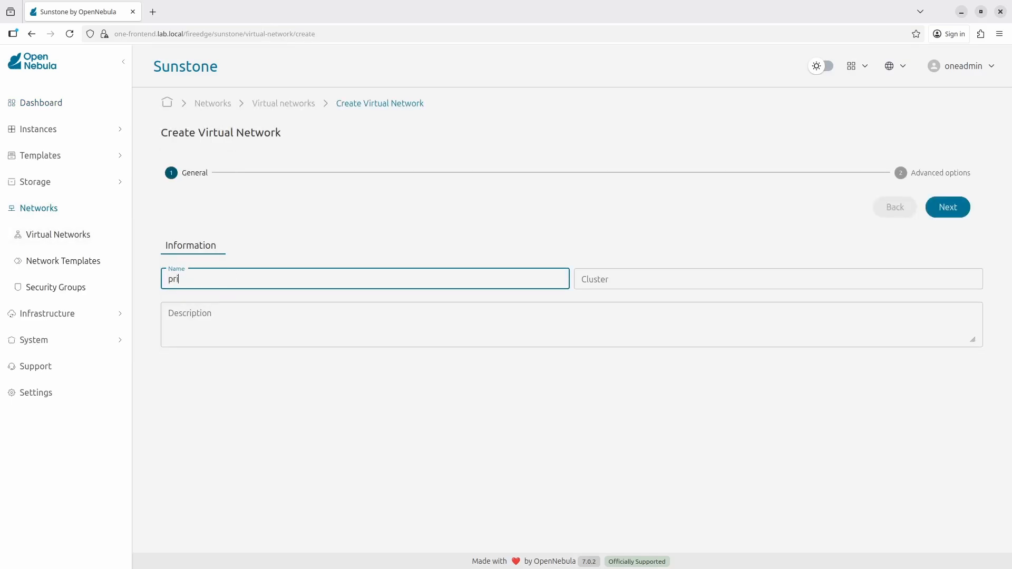
{"action": "left_click", "coordinate": [490, 248]}
{"action": "left_click", "coordinate": [947, 205]}
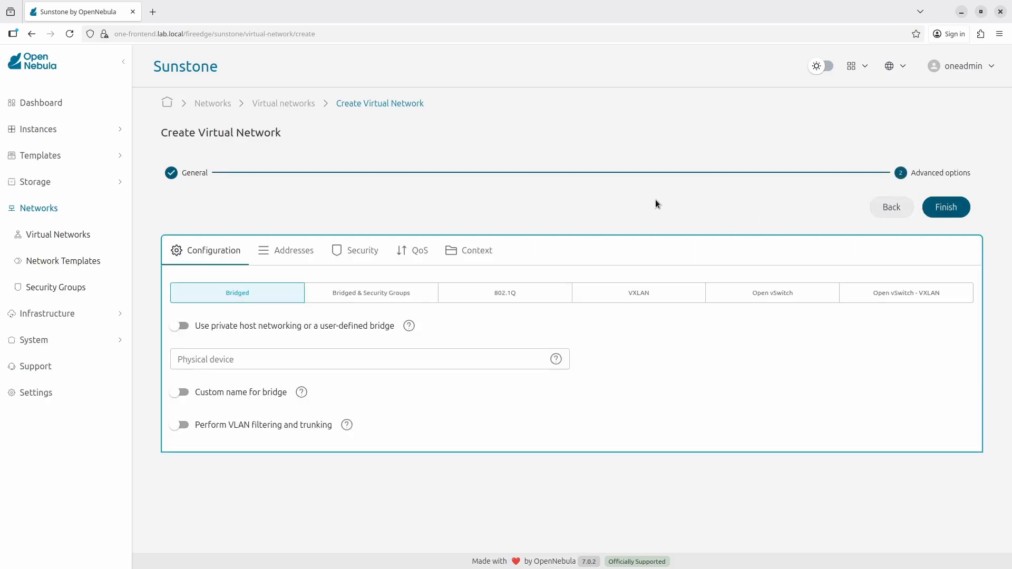
Step: Make it a VXLAN network on physical device ens2 with automatic VLAN ID and evpn mode
{"action": "left_click", "coordinate": [601, 291]}
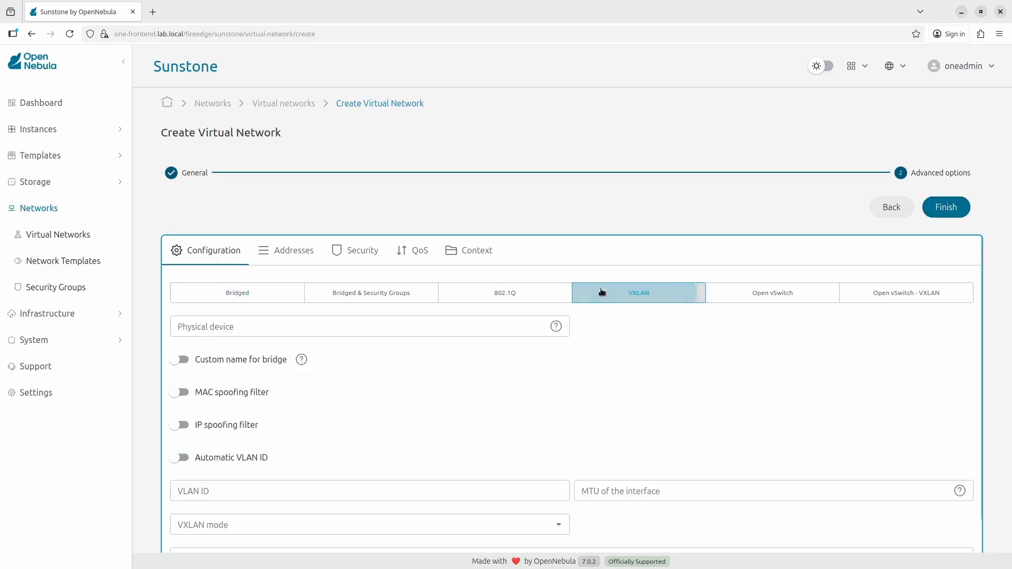
{"action": "left_click", "coordinate": [377, 329]}
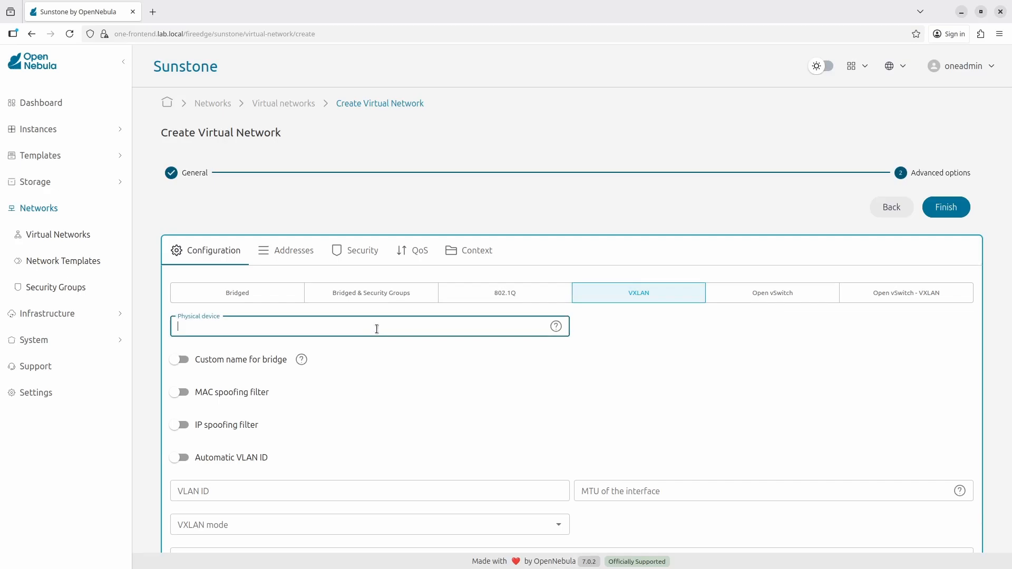
{"action": "type", "text": "ens2"}
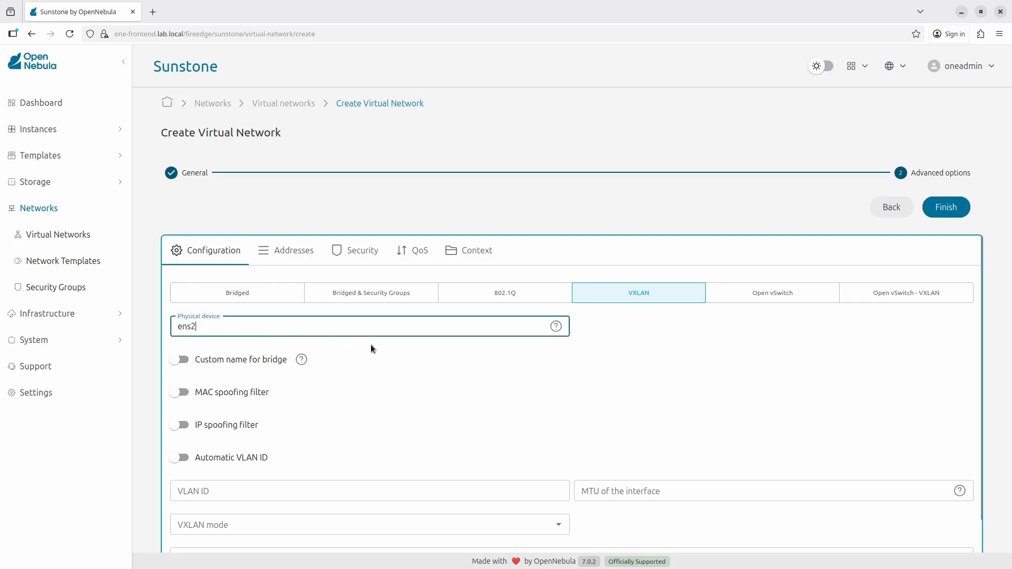
{"action": "left_click", "coordinate": [371, 345]}
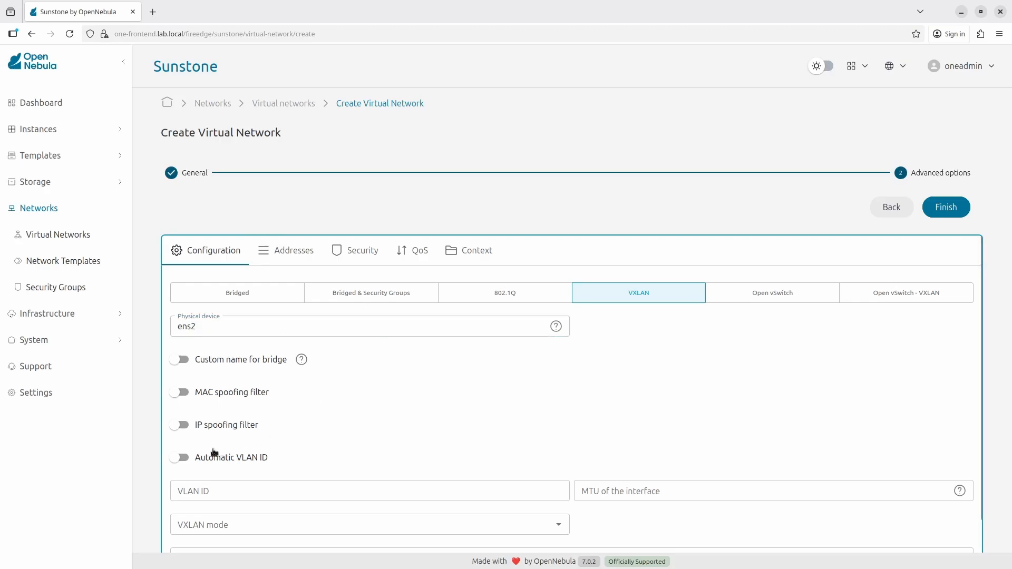
{"action": "left_click", "coordinate": [186, 459]}
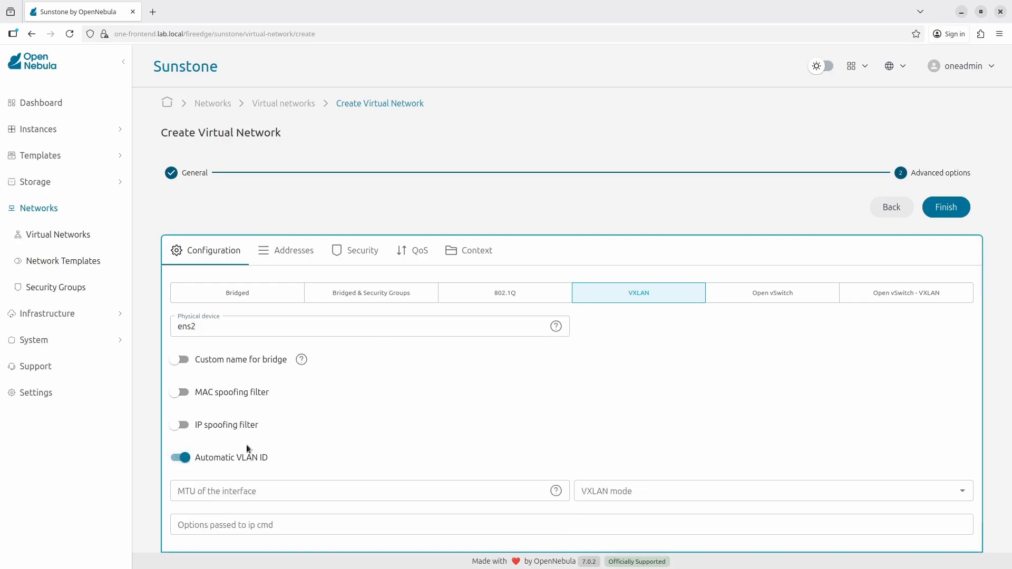
{"action": "left_click", "coordinate": [676, 485]}
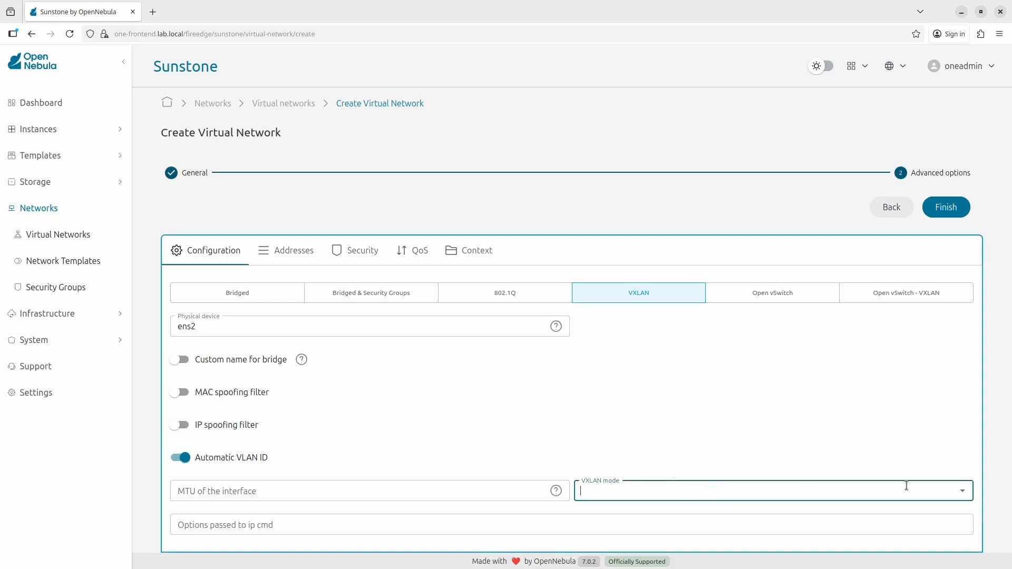
{"action": "left_click", "coordinate": [960, 491]}
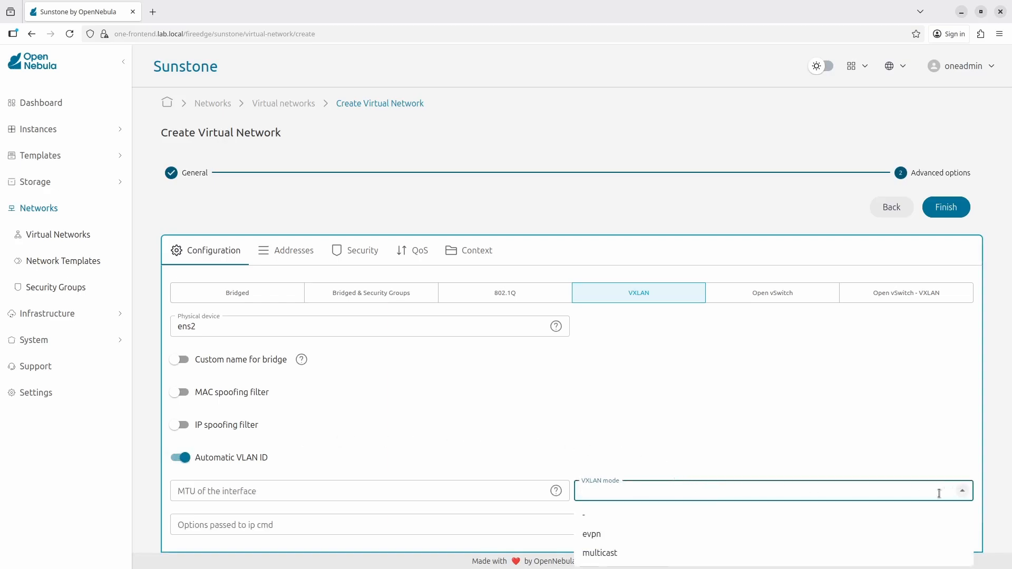
{"action": "left_click", "coordinate": [646, 540]}
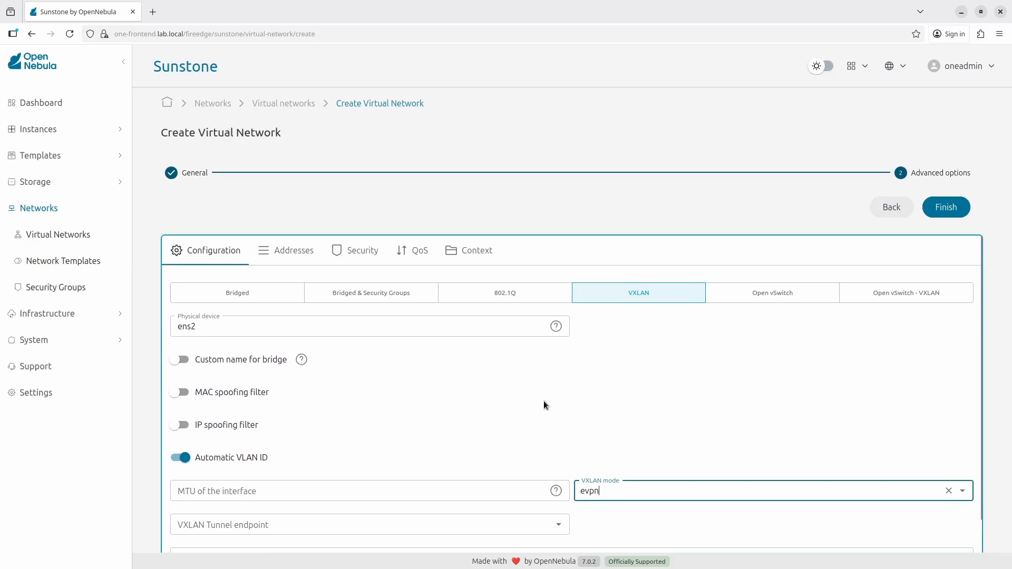
{"action": "left_click", "coordinate": [305, 258]}
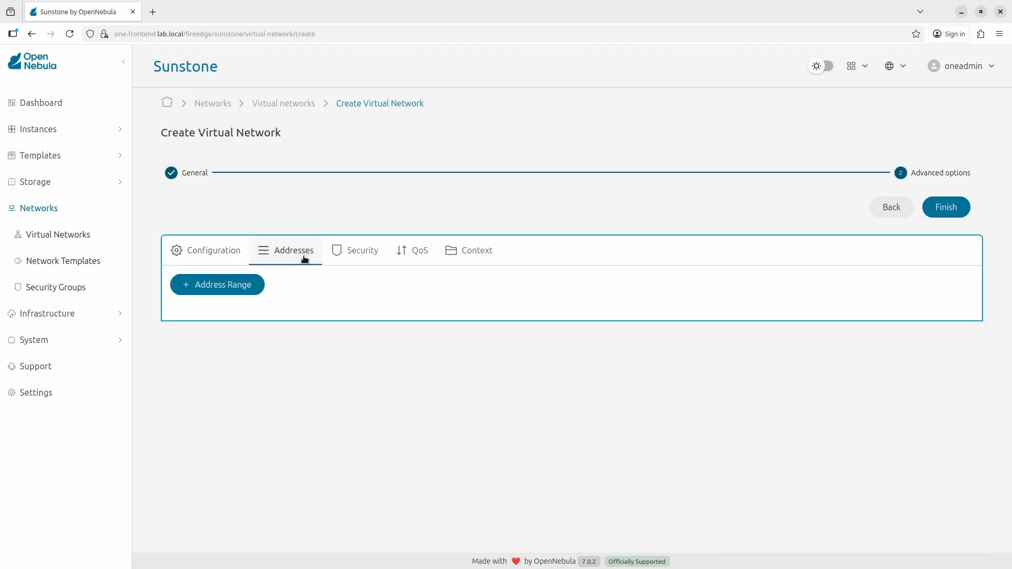
Step: Add an IPv4 address range of 10 addresses starting at 192.168.100.2
{"action": "left_click", "coordinate": [243, 284]}
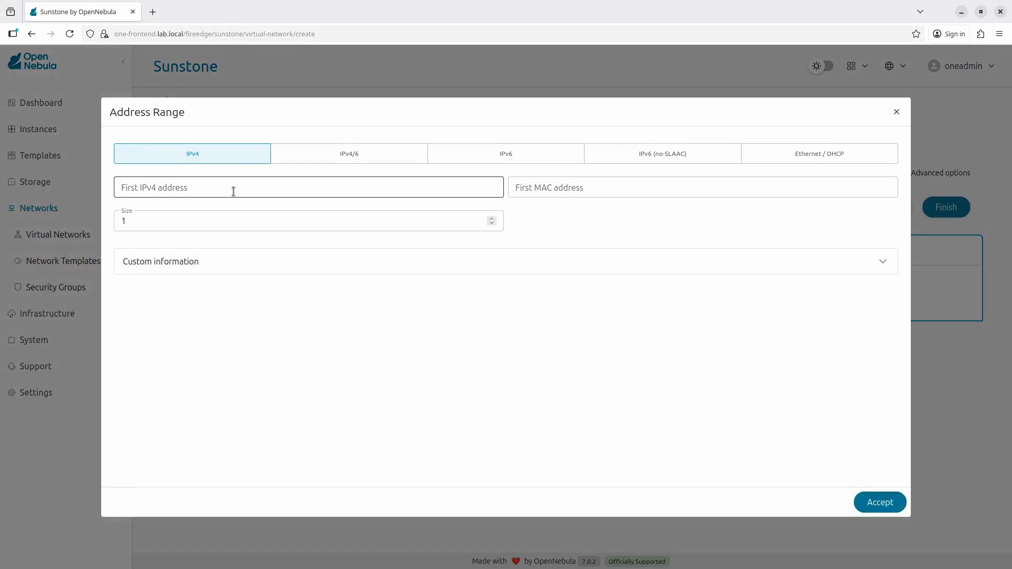
{"action": "left_click", "coordinate": [233, 191]}
{"action": "type", "text": "192"}
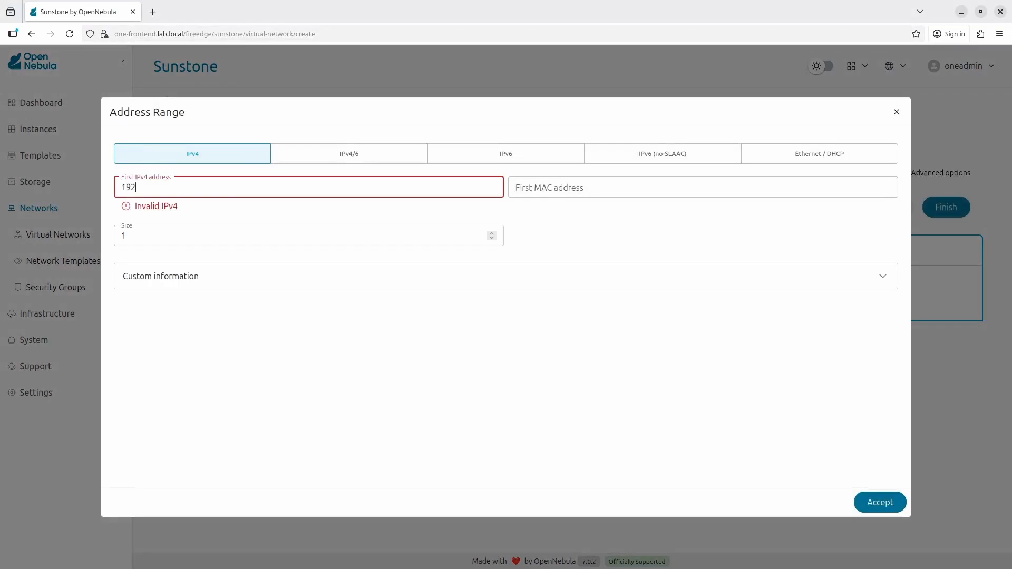
{"action": "type", "text": ".168.100.2"}
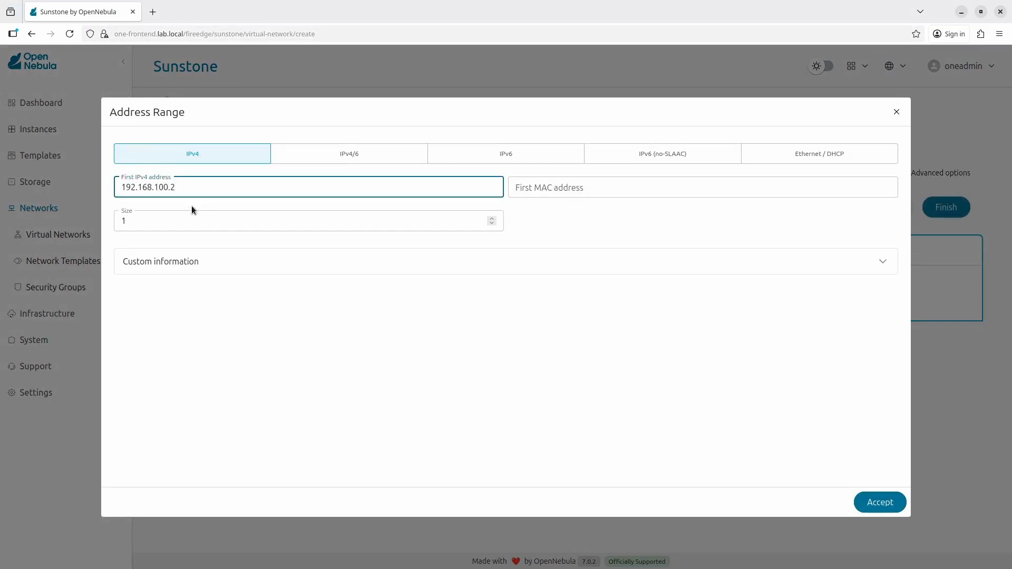
{"action": "left_click", "coordinate": [182, 218]}
{"action": "type", "text": "0"}
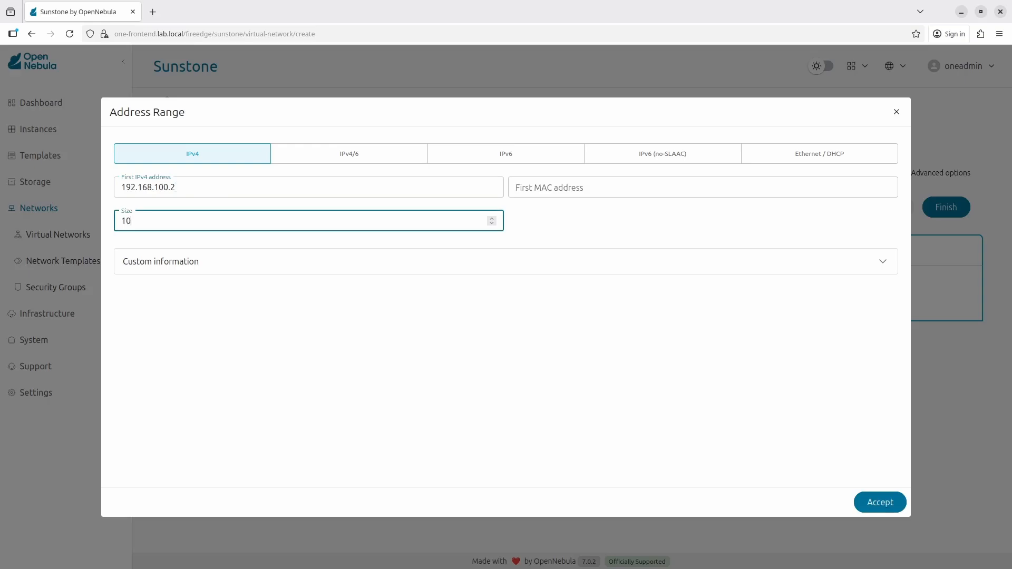
{"action": "left_click", "coordinate": [561, 213]}
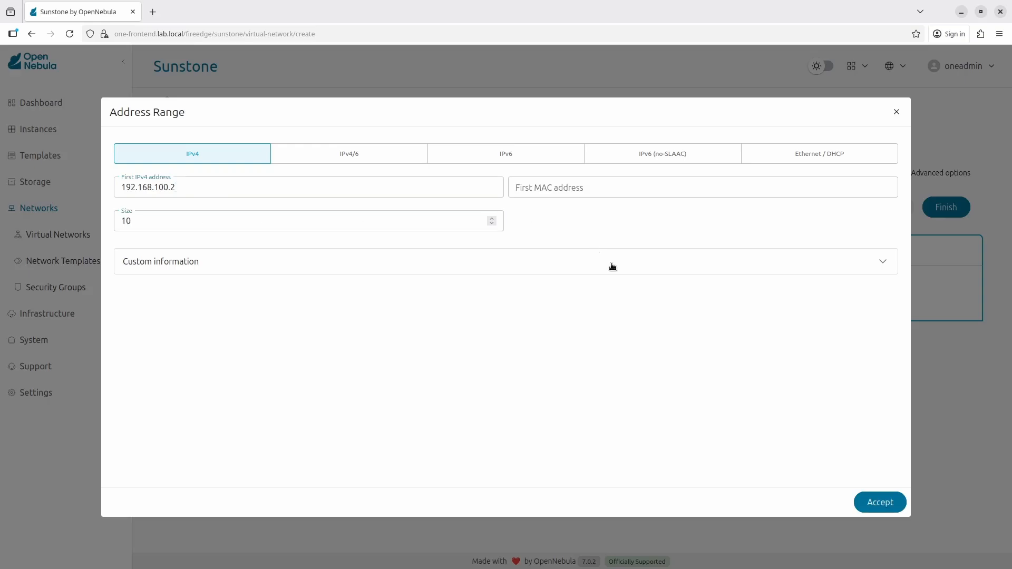
{"action": "left_click", "coordinate": [889, 502]}
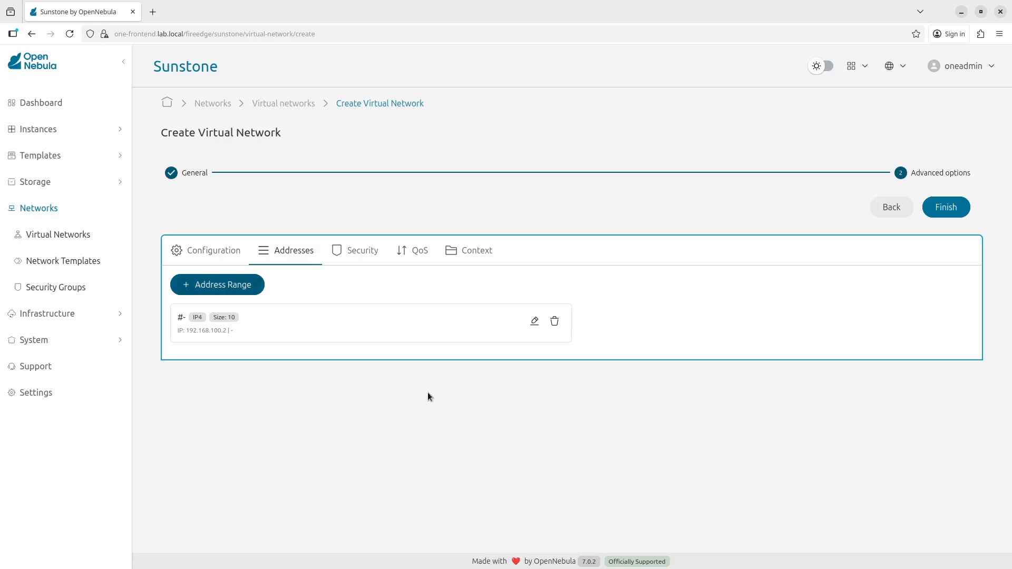
Step: Set the guest interface MTU to 1450 and create the private network
{"action": "left_click", "coordinate": [445, 255]}
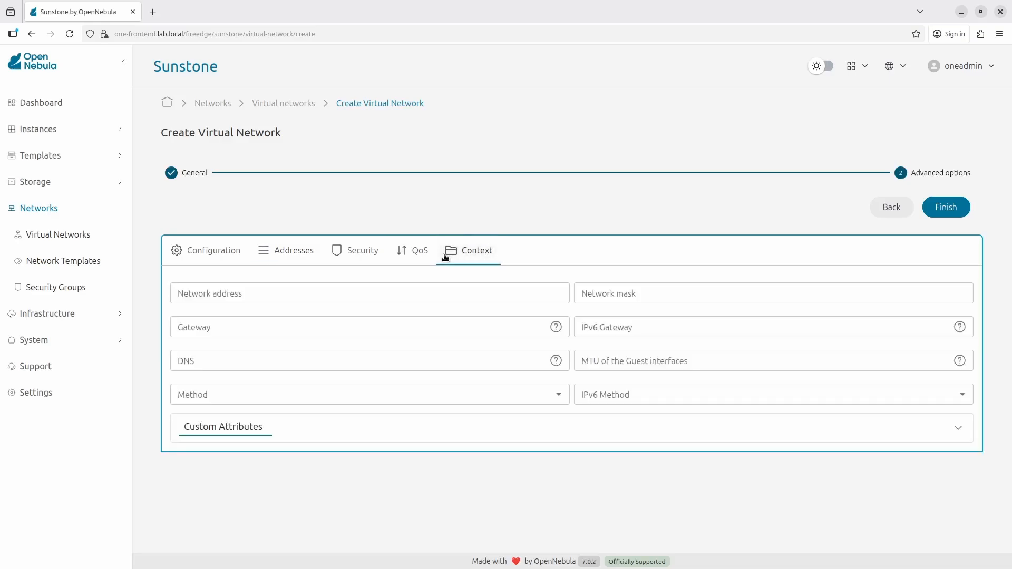
{"action": "left_click", "coordinate": [392, 360]}
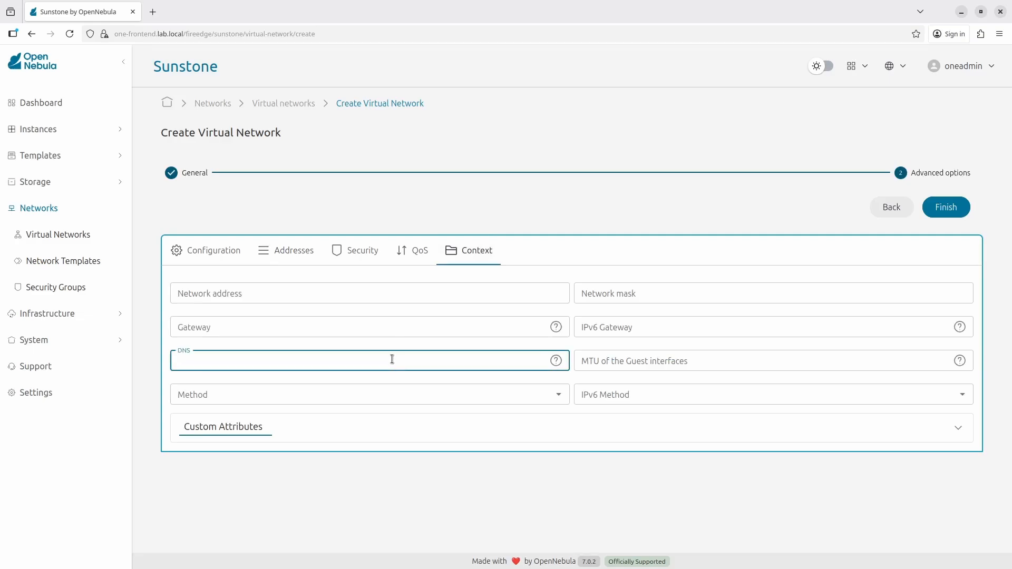
{"action": "left_click", "coordinate": [382, 376]}
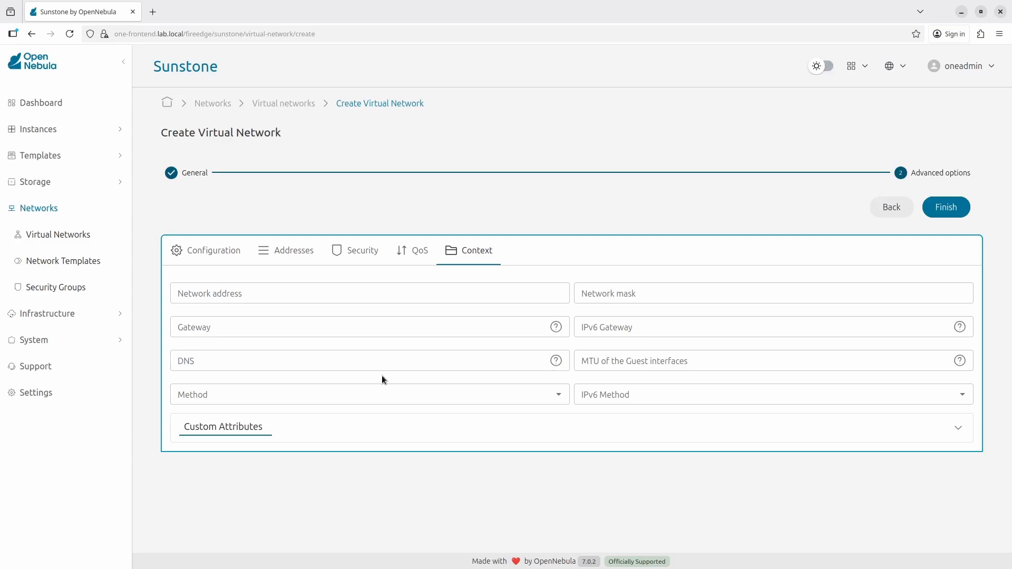
{"action": "left_click", "coordinate": [597, 364]}
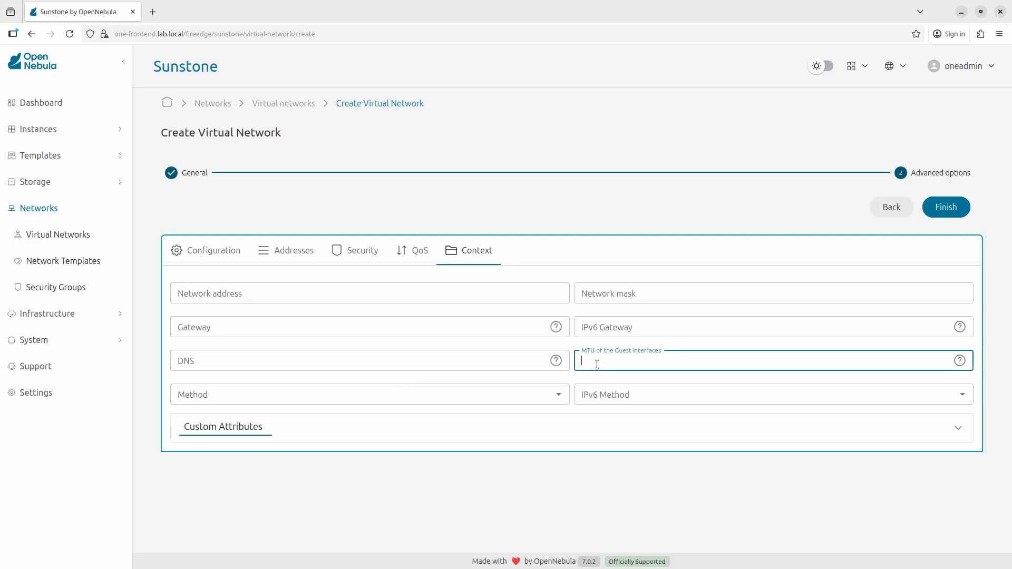
{"action": "type", "text": "1450"}
{"action": "left_click", "coordinate": [547, 270]}
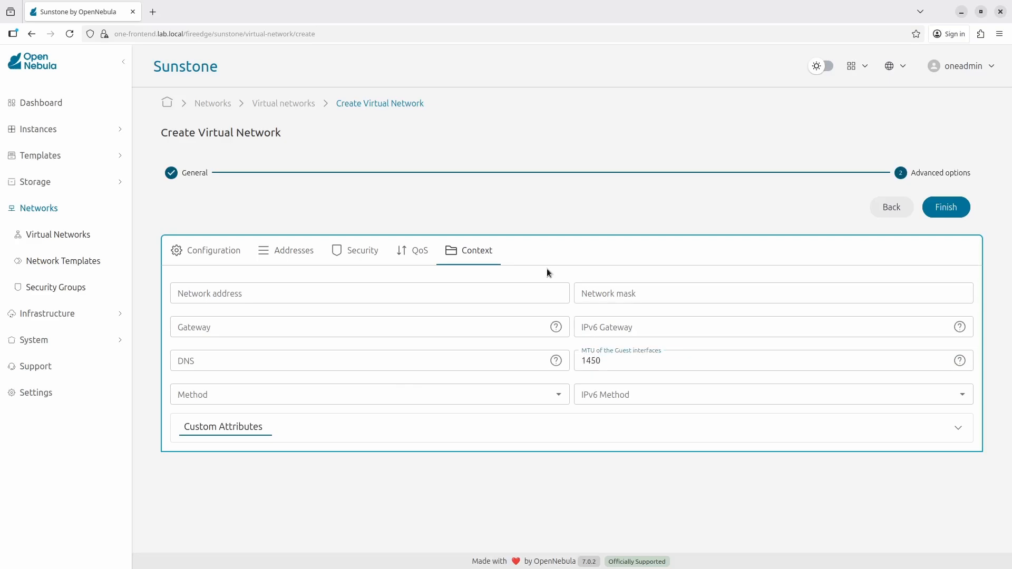
{"action": "left_click", "coordinate": [959, 208]}
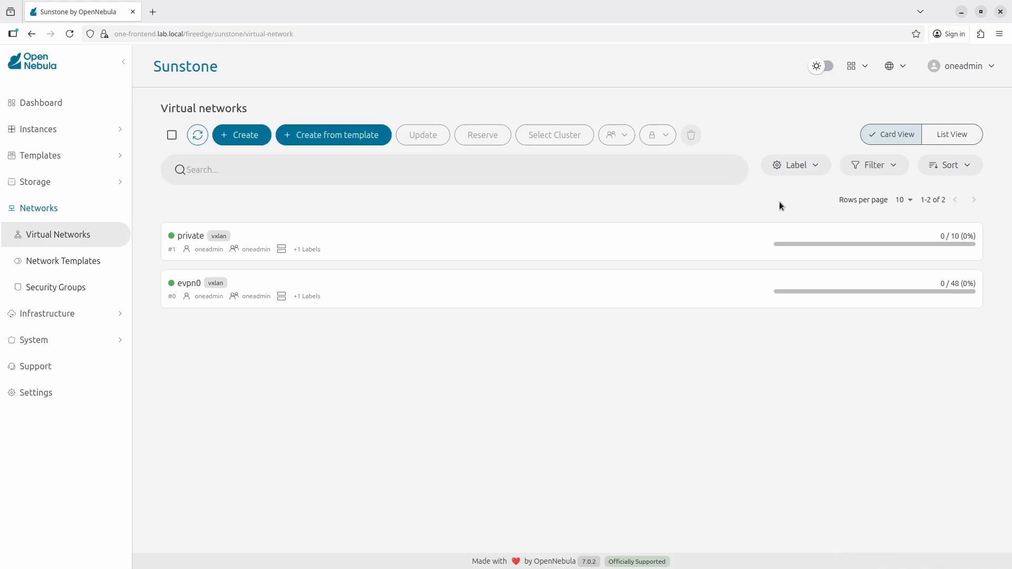
Step: Add a second IPv4 range of 10 addresses from 192.168.100.100 to the private network
{"action": "left_click", "coordinate": [519, 246]}
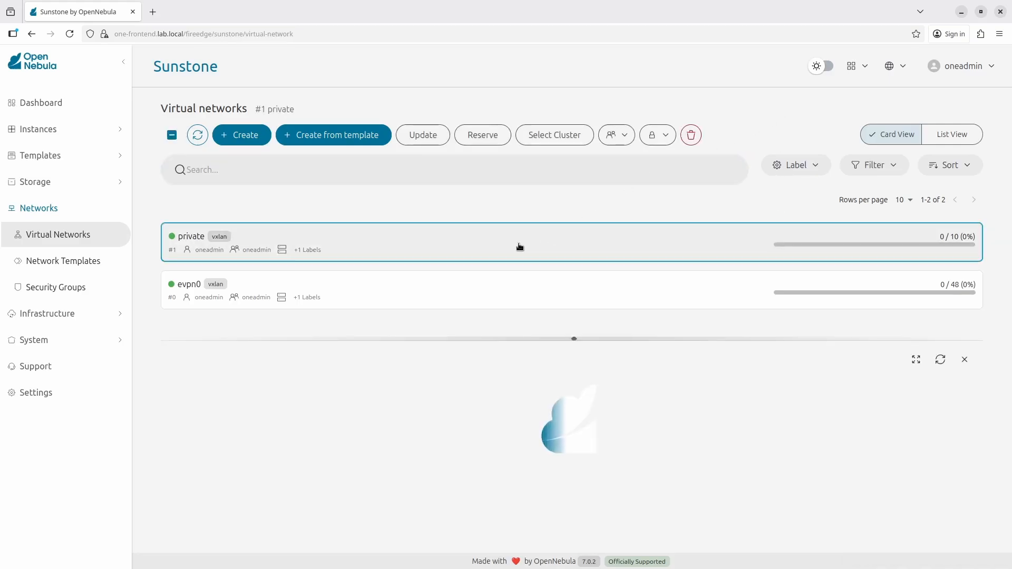
{"action": "left_click_drag", "start_coordinate": [574, 338], "coordinate": [578, 155]}
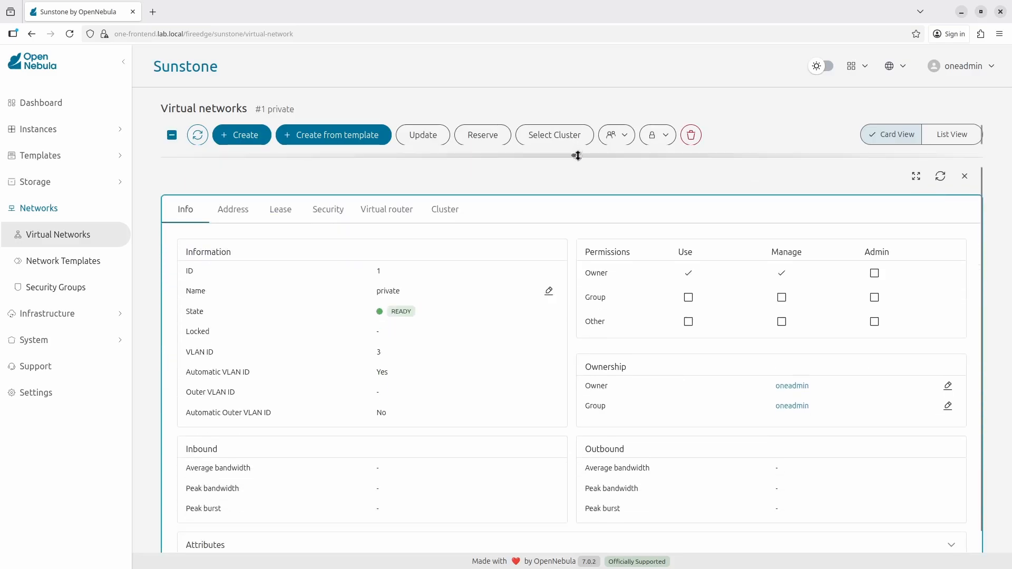
{"action": "left_click", "coordinate": [245, 214]}
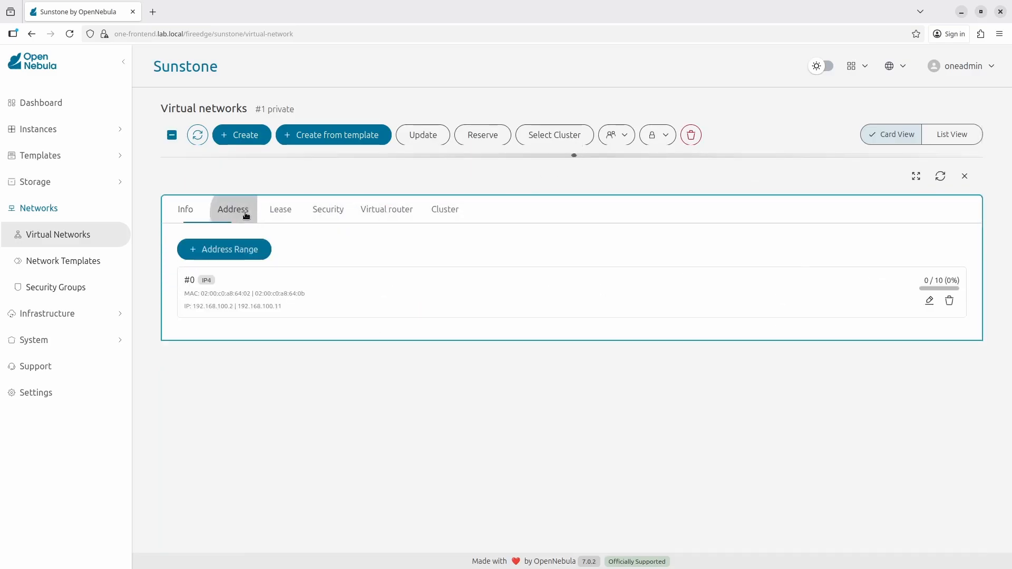
{"action": "left_click", "coordinate": [245, 250]}
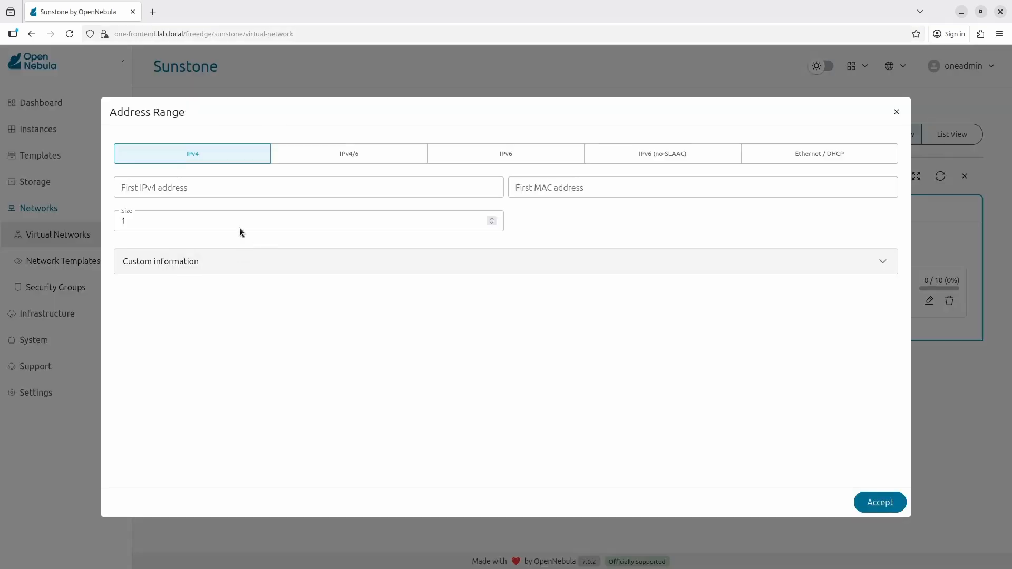
{"action": "left_click", "coordinate": [230, 187]}
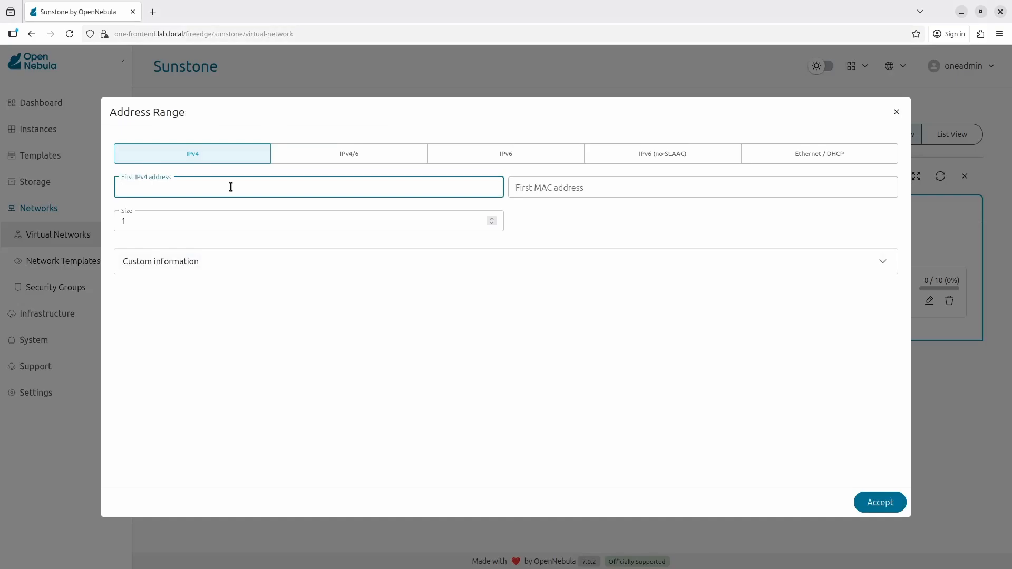
{"action": "type", "text": "192"}
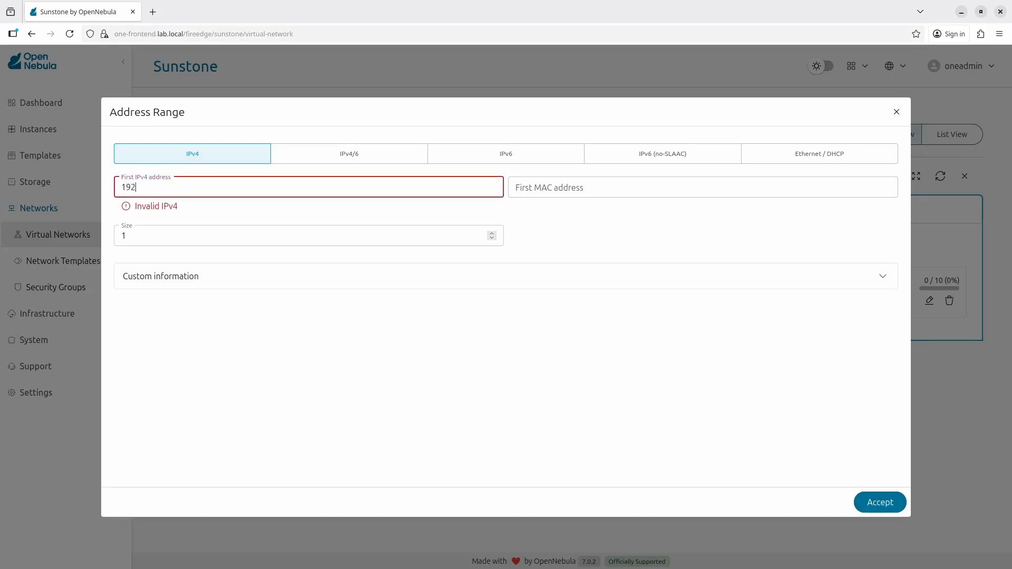
{"action": "type", "text": ".168.100.100"}
{"action": "left_click", "coordinate": [177, 223]}
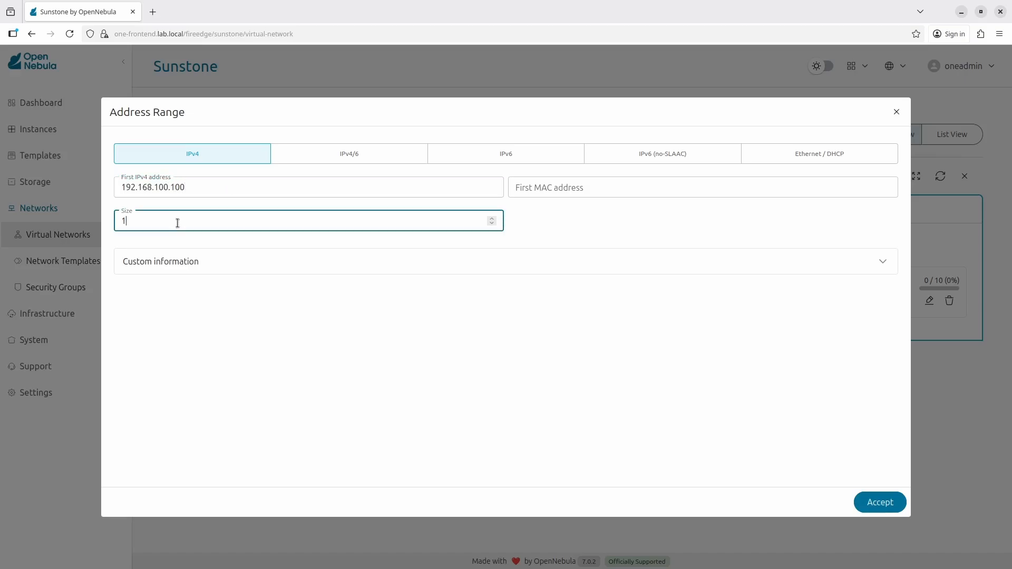
{"action": "type", "text": "0"}
{"action": "left_click", "coordinate": [876, 507]}
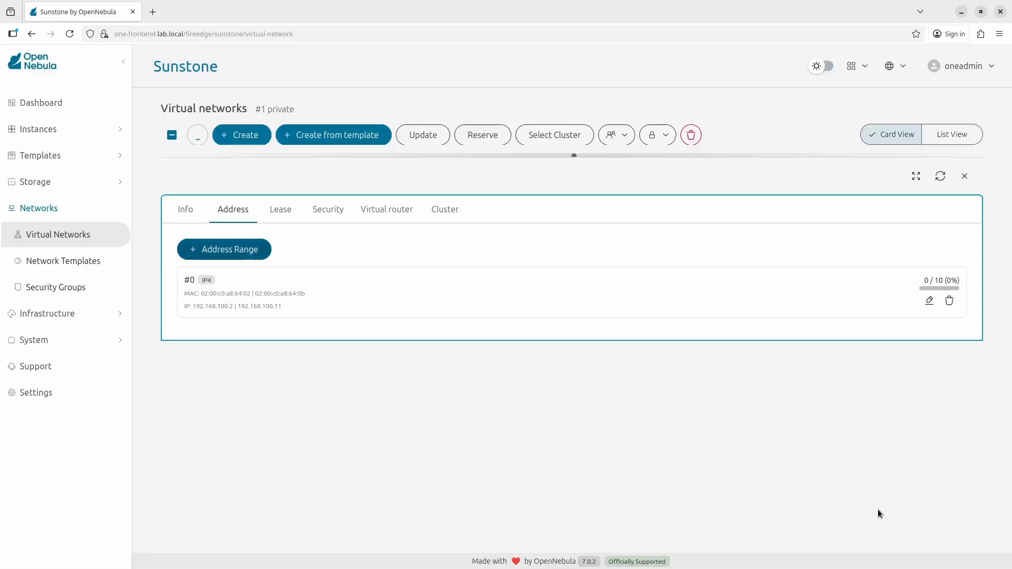
{"action": "left_click", "coordinate": [966, 177]}
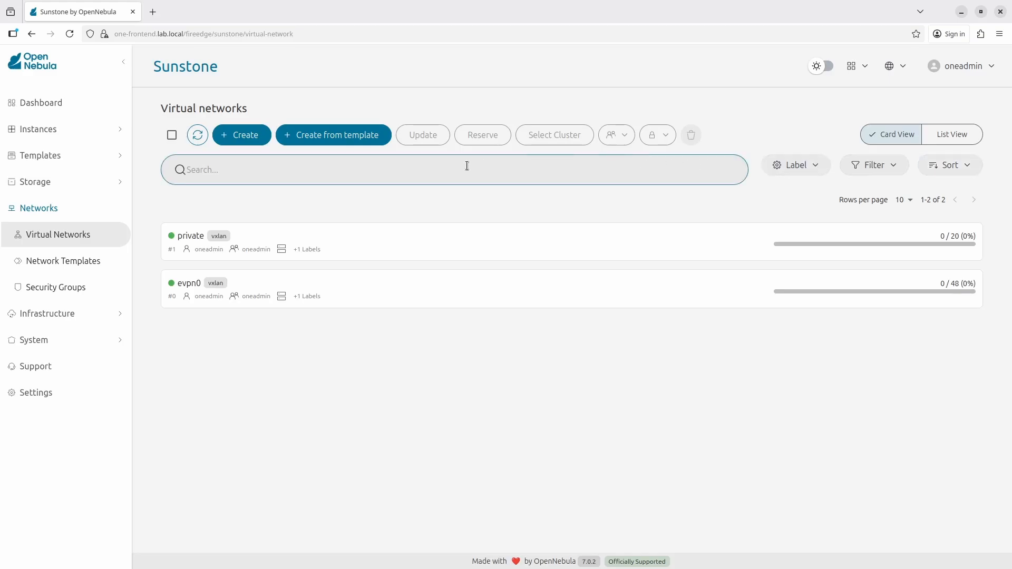
Step: Start a network named 'isolated-host' in Bridged mode with private host networking enabled
{"action": "left_click", "coordinate": [247, 138]}
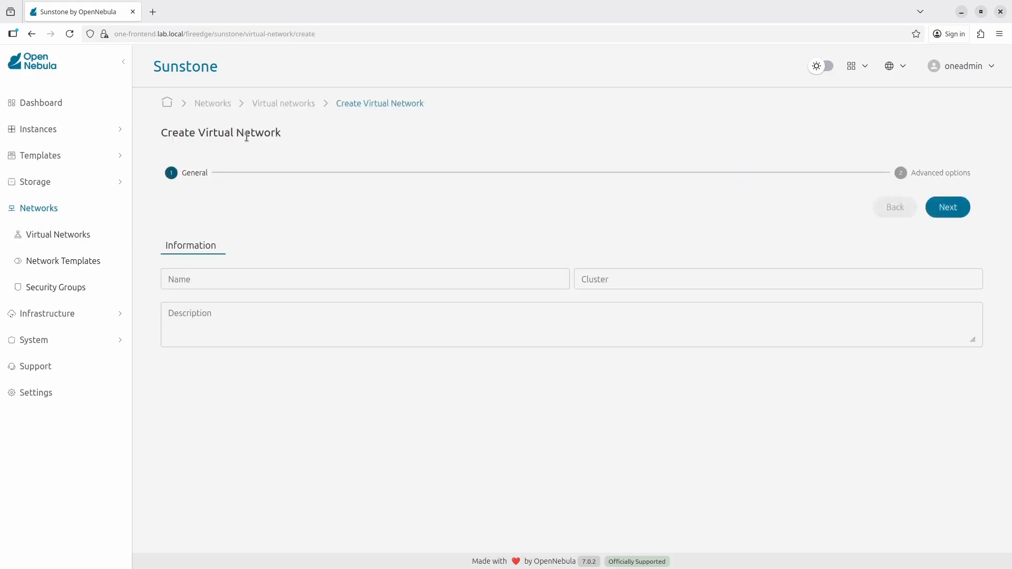
{"action": "left_click", "coordinate": [318, 278]}
{"action": "type", "text": "i"}
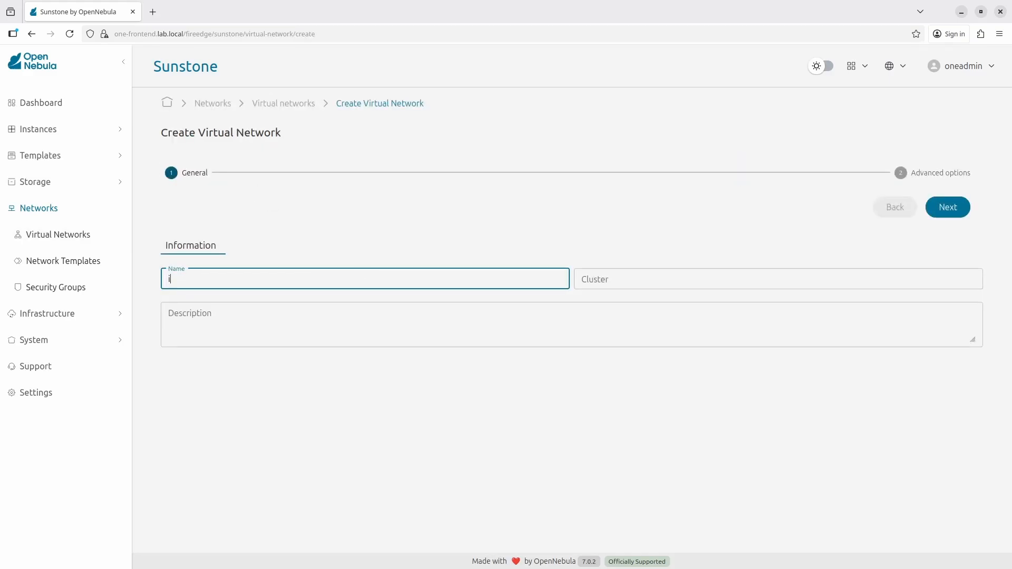
{"action": "type", "text": "solated-host"}
{"action": "left_click", "coordinate": [479, 237]}
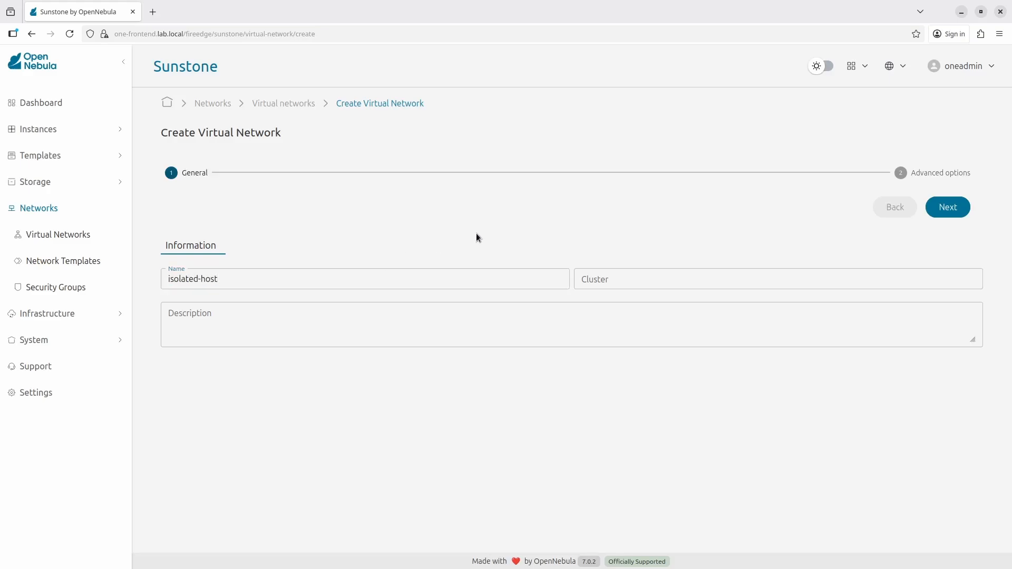
{"action": "left_click", "coordinate": [939, 209]}
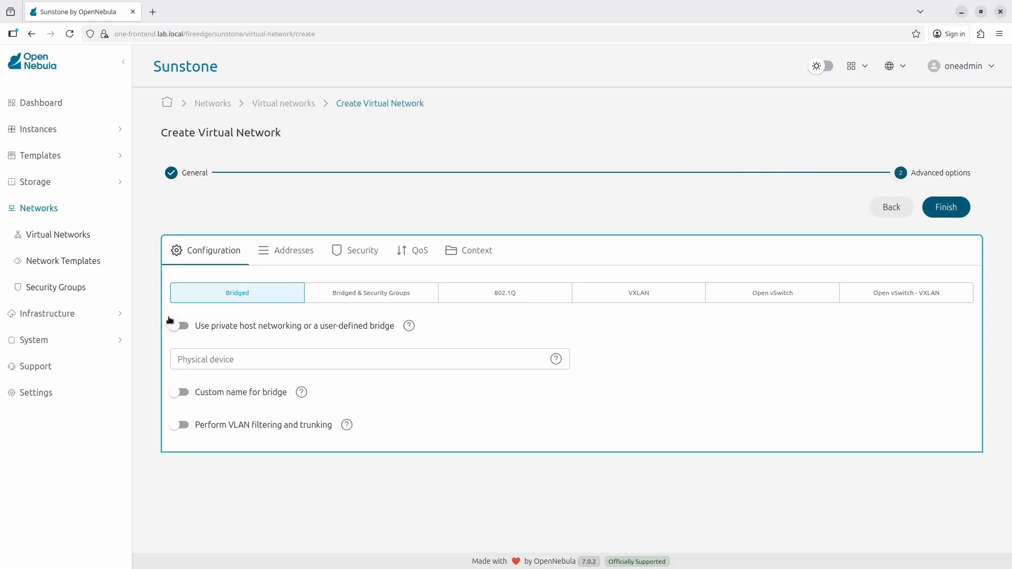
{"action": "left_click", "coordinate": [200, 326]}
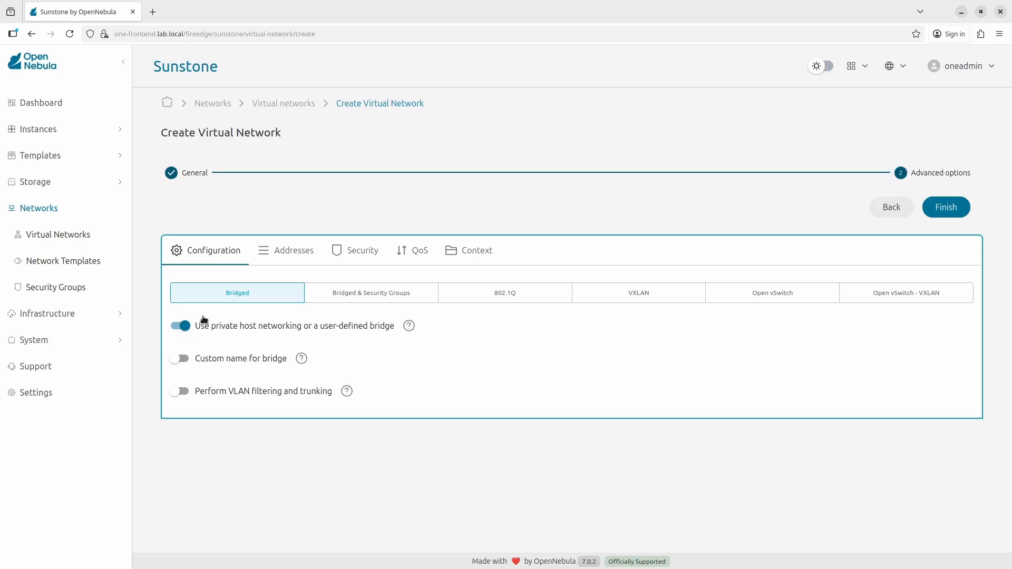
{"action": "left_click", "coordinate": [287, 251]}
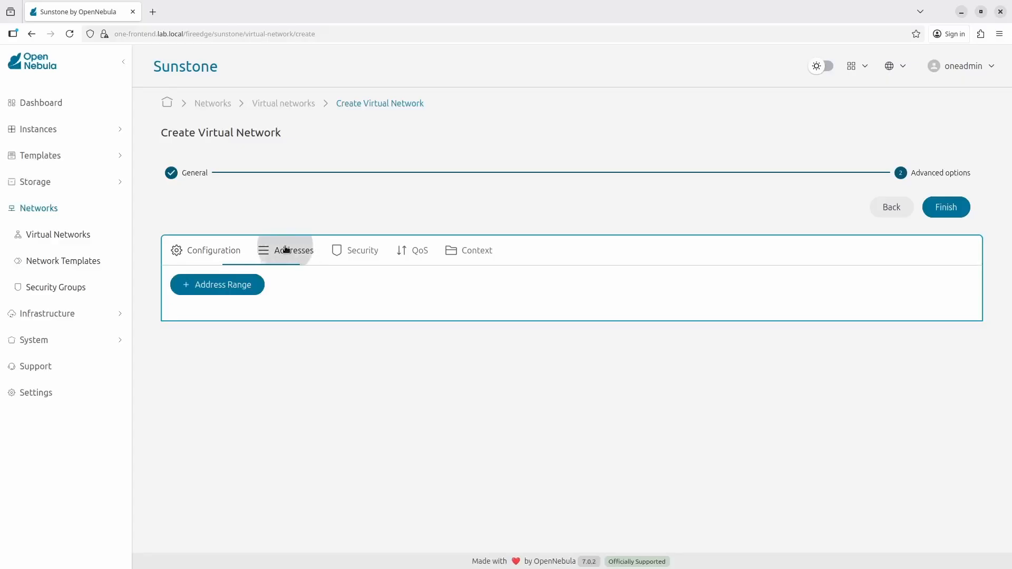
Step: Add a 100-address IPv4 range from 10.0.1.2 and create the isolated-host network
{"action": "left_click", "coordinate": [232, 284]}
{"action": "left_click", "coordinate": [217, 188]}
{"action": "type", "text": "1"}
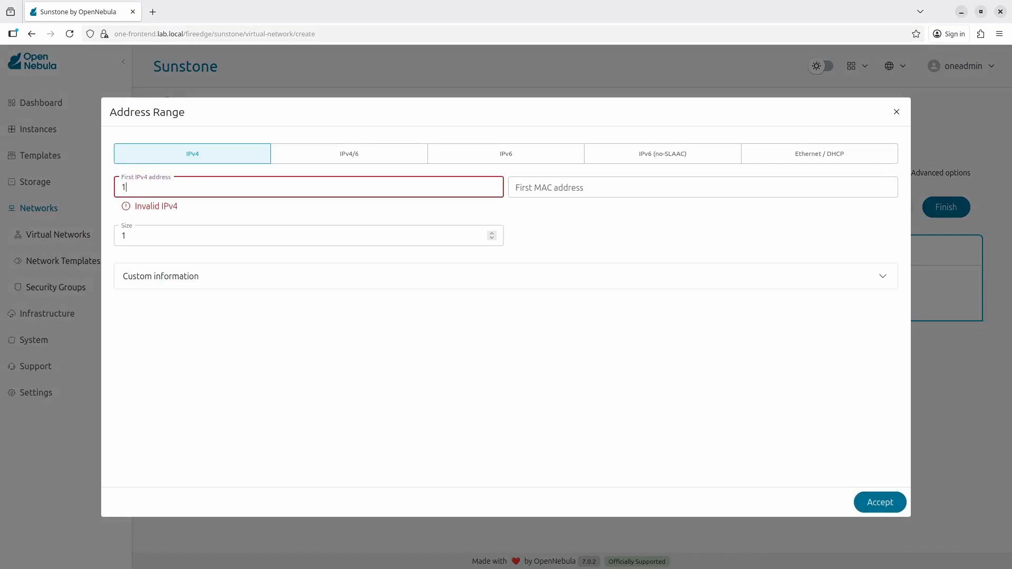
{"action": "type", "text": "0.0.1.2"}
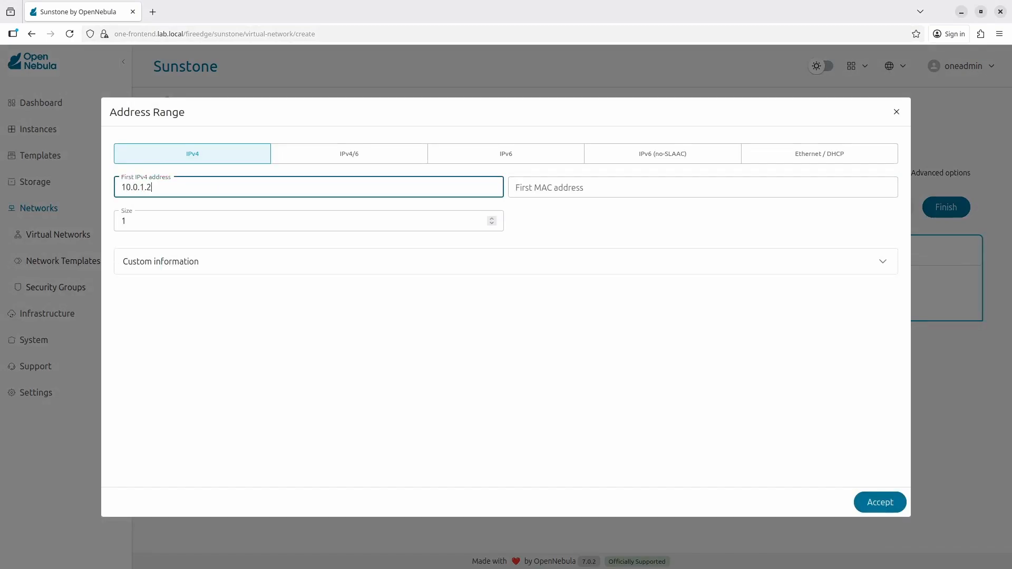
{"action": "left_click", "coordinate": [255, 217]}
{"action": "type", "text": "00"}
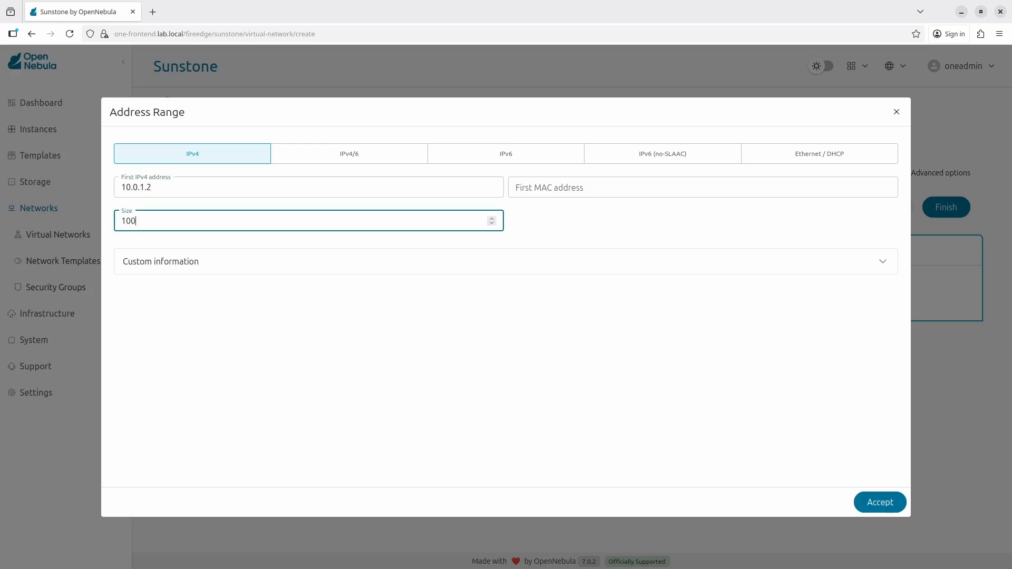
{"action": "left_click", "coordinate": [880, 501]}
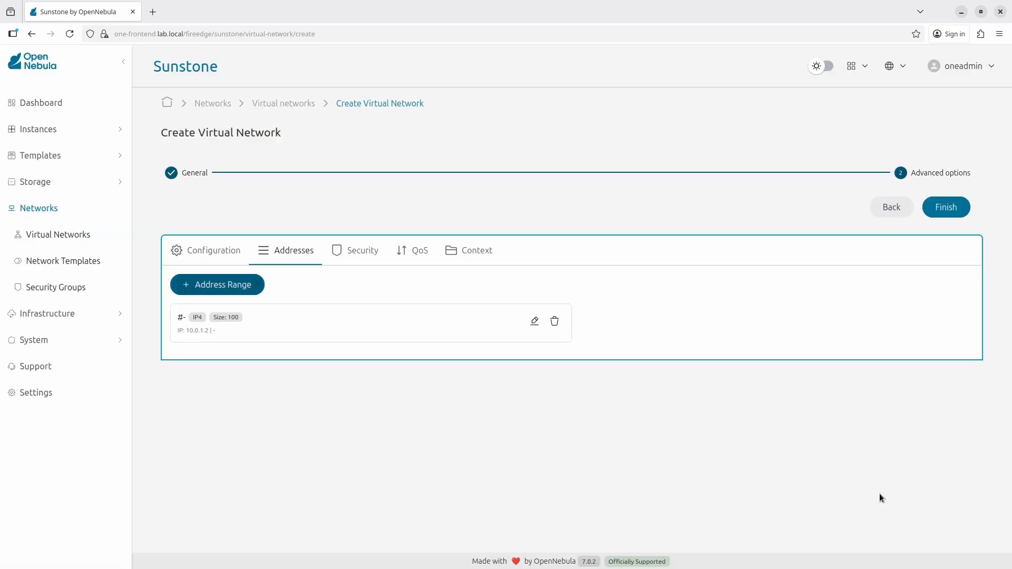
{"action": "left_click", "coordinate": [954, 210]}
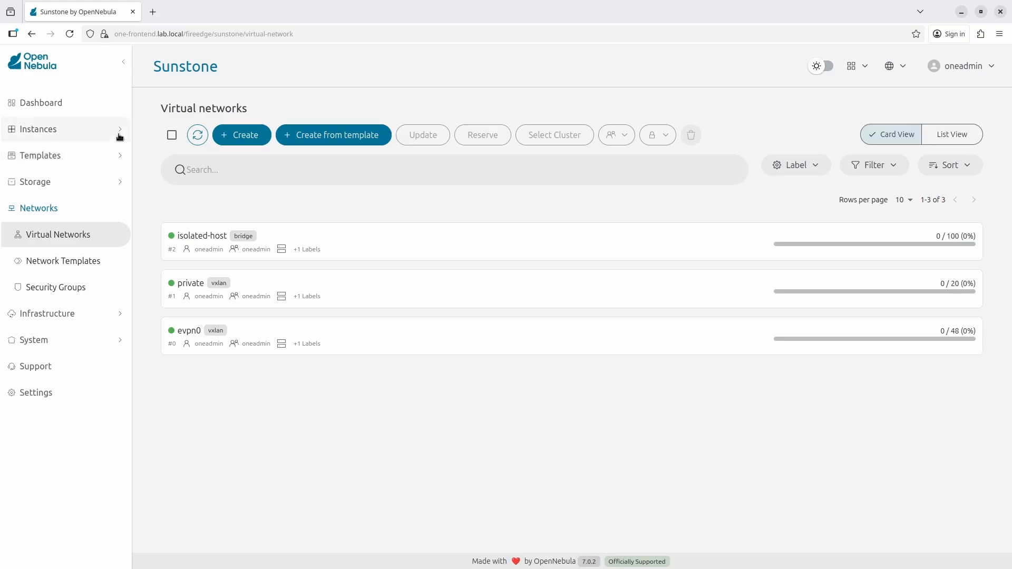
Step: From the VMs list, start instantiating the openSUSE 15 template
{"action": "left_click", "coordinate": [119, 132]}
{"action": "left_click", "coordinate": [66, 159]}
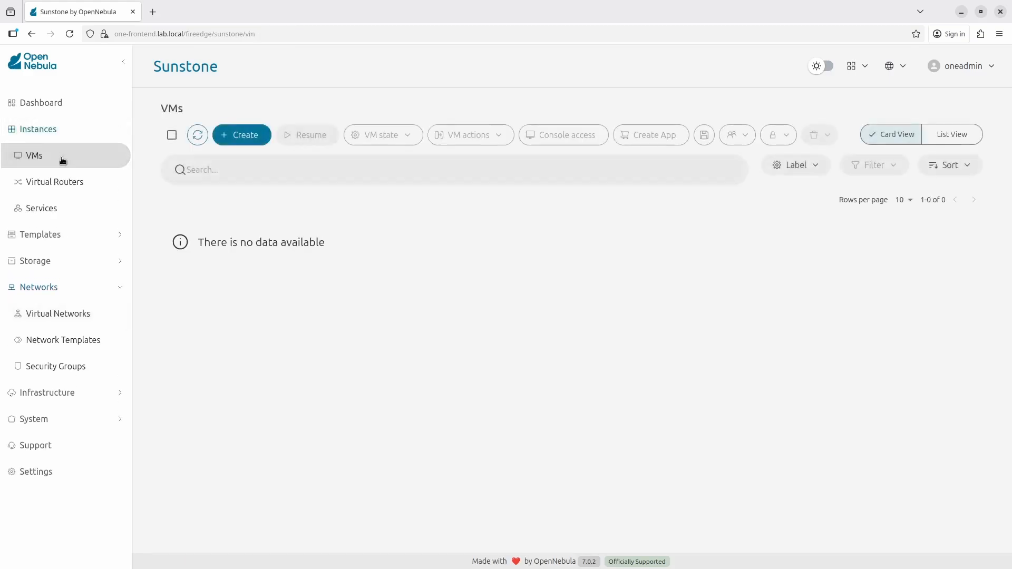
{"action": "left_click", "coordinate": [244, 136]}
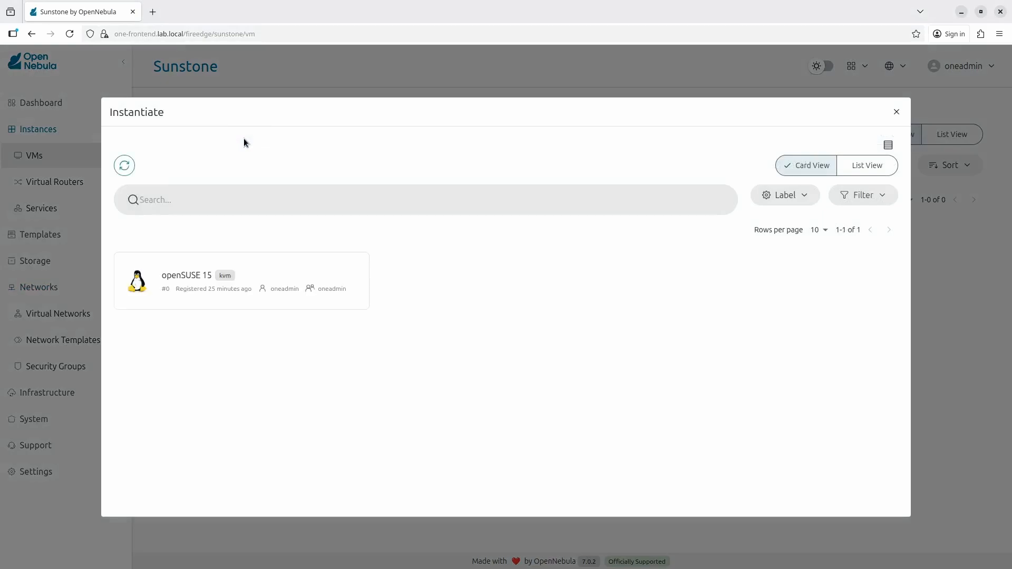
{"action": "left_click", "coordinate": [264, 273]}
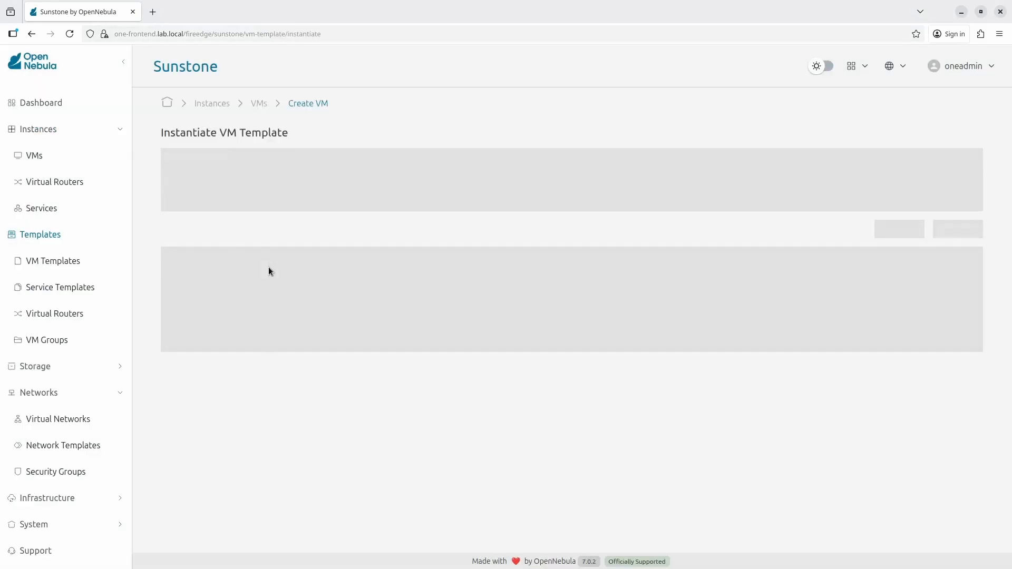
Step: Name the VMs opensuse-routed-%idx and set the number of instances to 2
{"action": "left_click", "coordinate": [283, 269]}
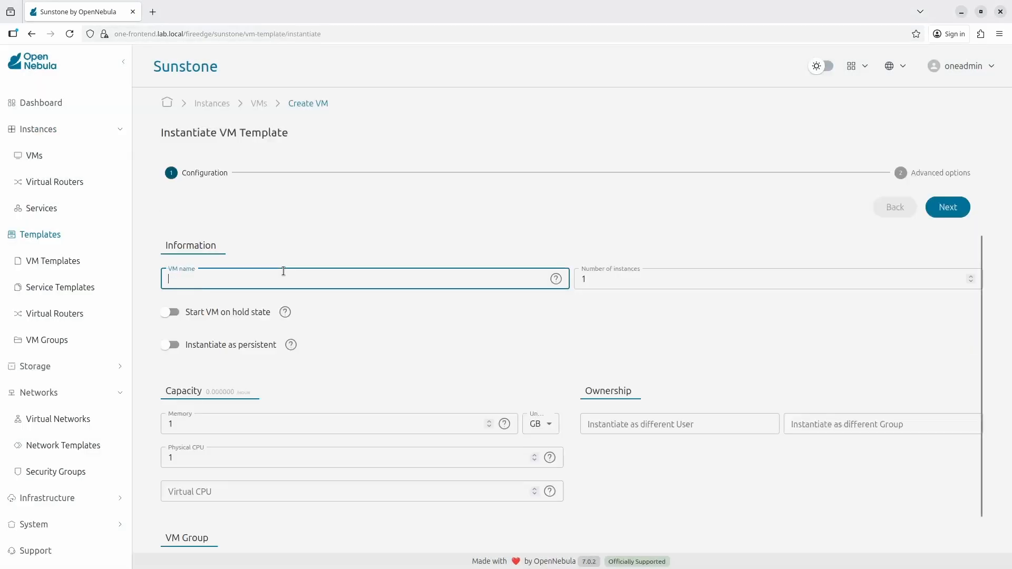
{"action": "type", "text": "opensuse-"}
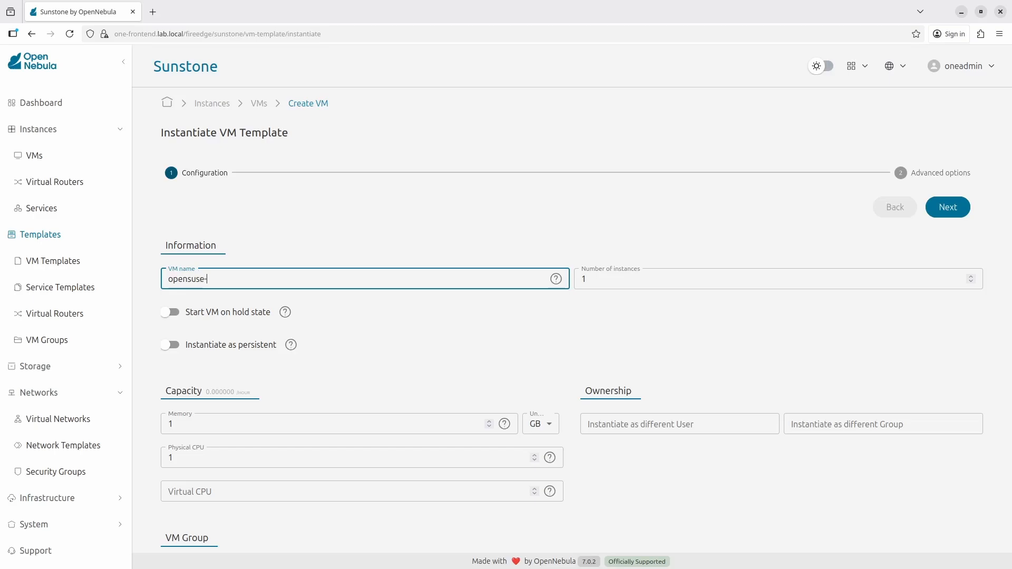
{"action": "type", "text": "routed-%idx"}
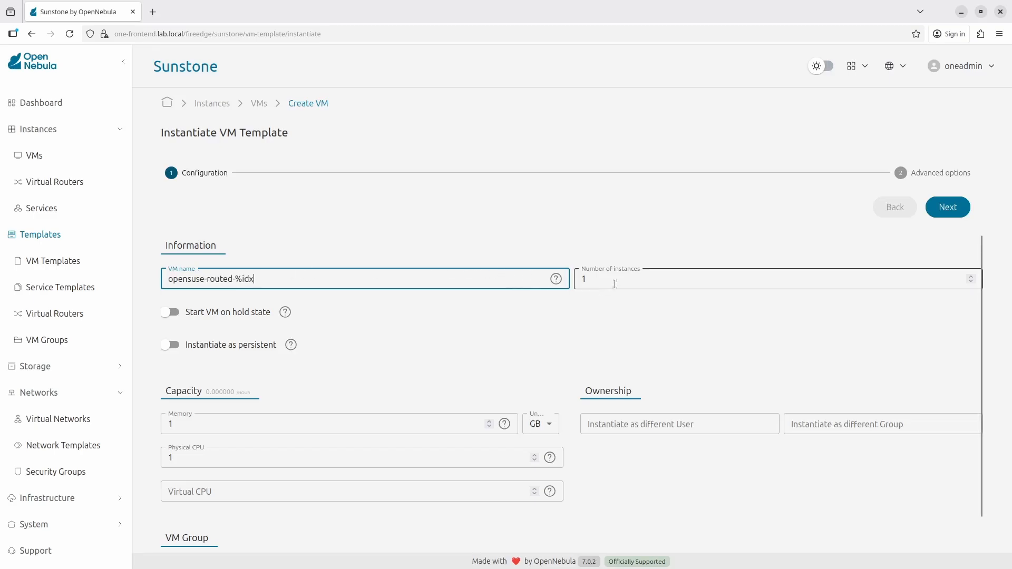
{"action": "left_click_drag", "start_coordinate": [611, 282], "coordinate": [561, 274]}
{"action": "type", "text": "2"}
{"action": "left_click", "coordinate": [596, 220]}
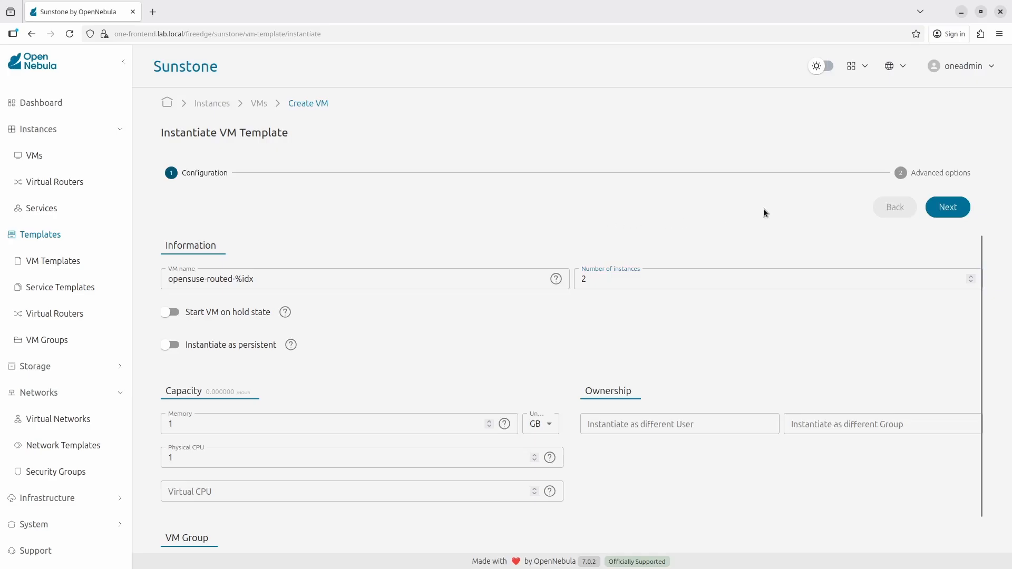
Step: Attach a NIC on the private network and instantiate the two VMs
{"action": "left_click", "coordinate": [962, 207]}
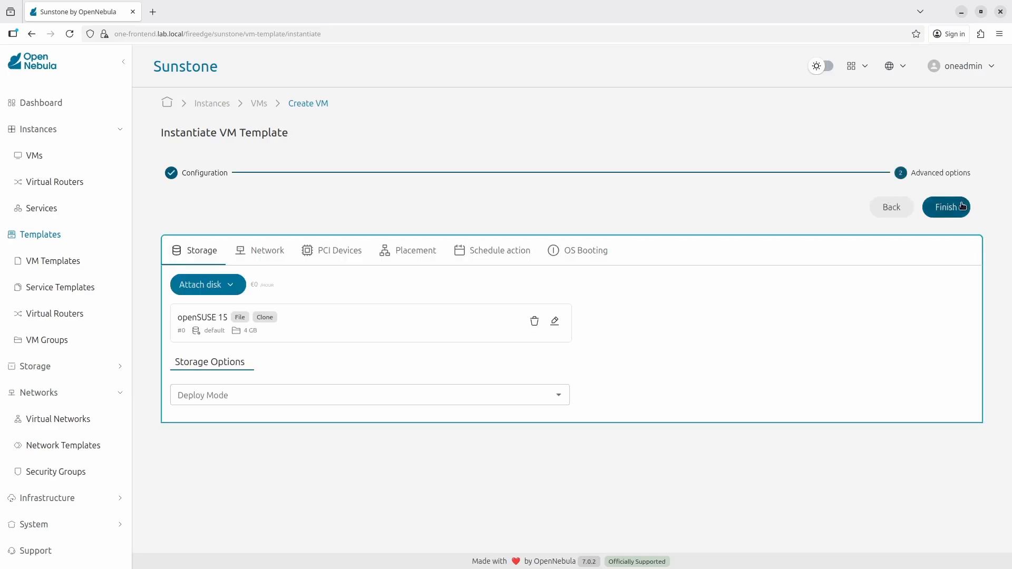
{"action": "left_click", "coordinate": [265, 251]}
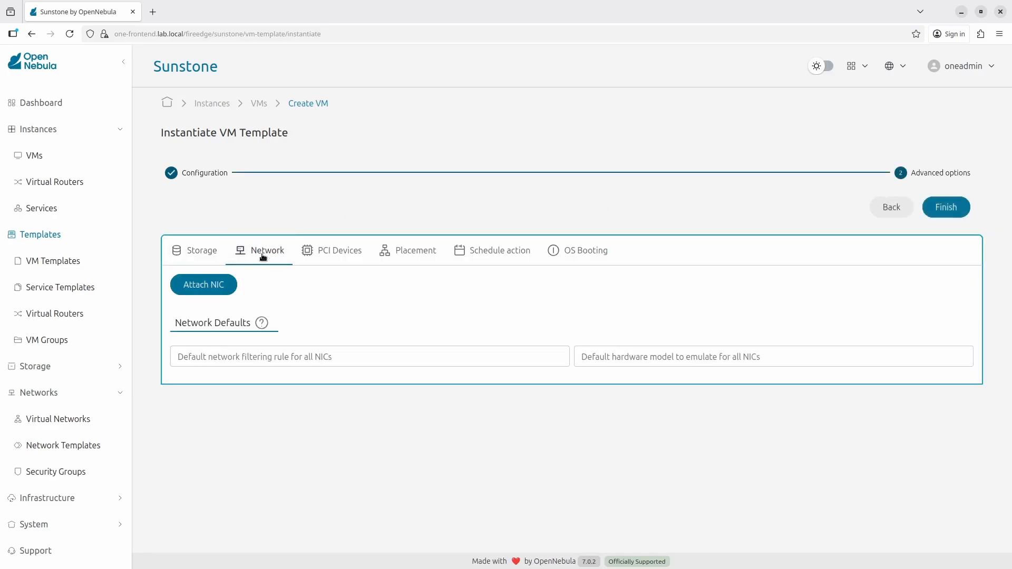
{"action": "left_click", "coordinate": [214, 292]}
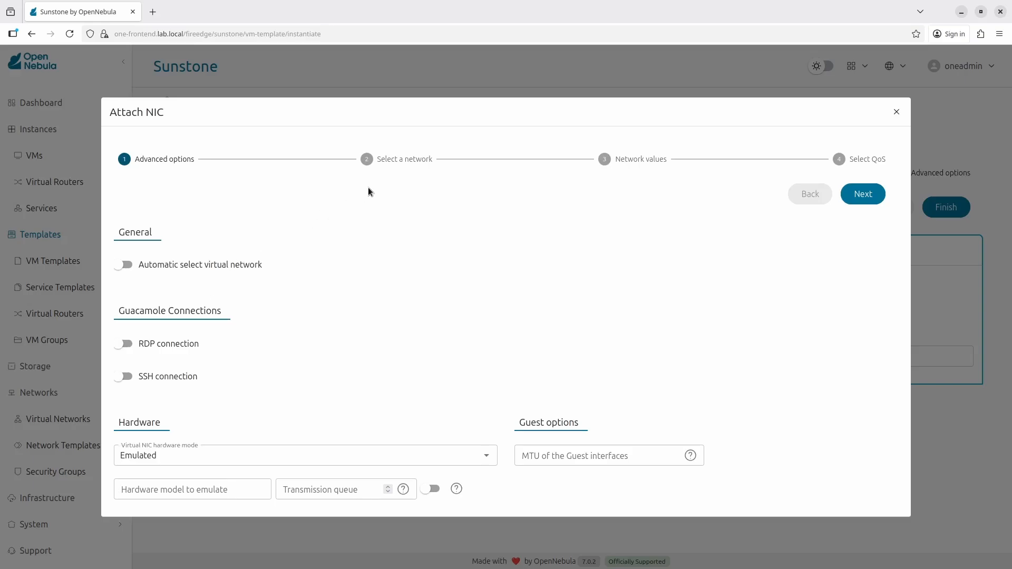
{"action": "left_click", "coordinate": [862, 194]}
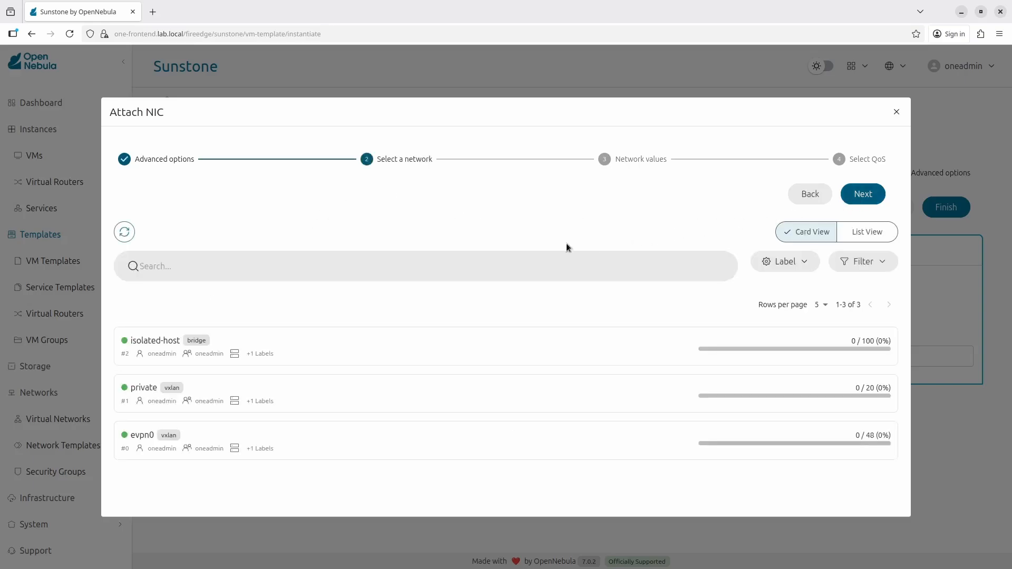
{"action": "left_click", "coordinate": [198, 390]}
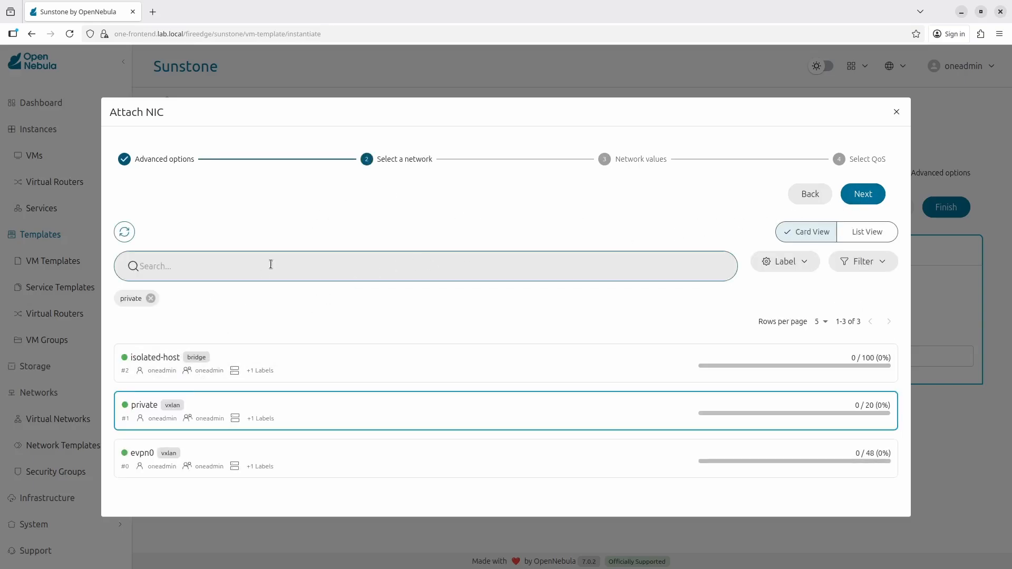
{"action": "left_click", "coordinate": [863, 197]}
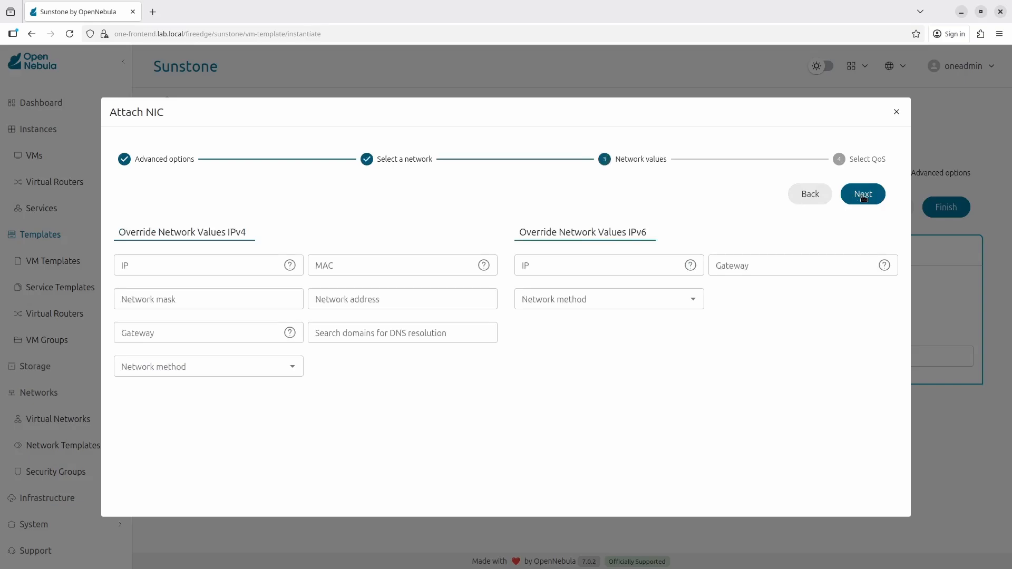
{"action": "left_click", "coordinate": [863, 195]}
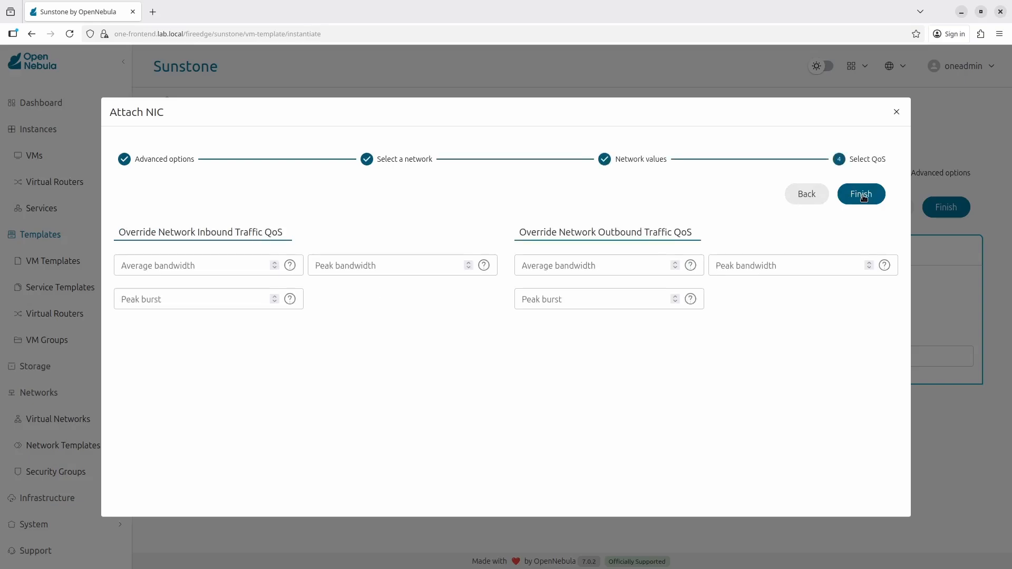
{"action": "left_click", "coordinate": [863, 197]}
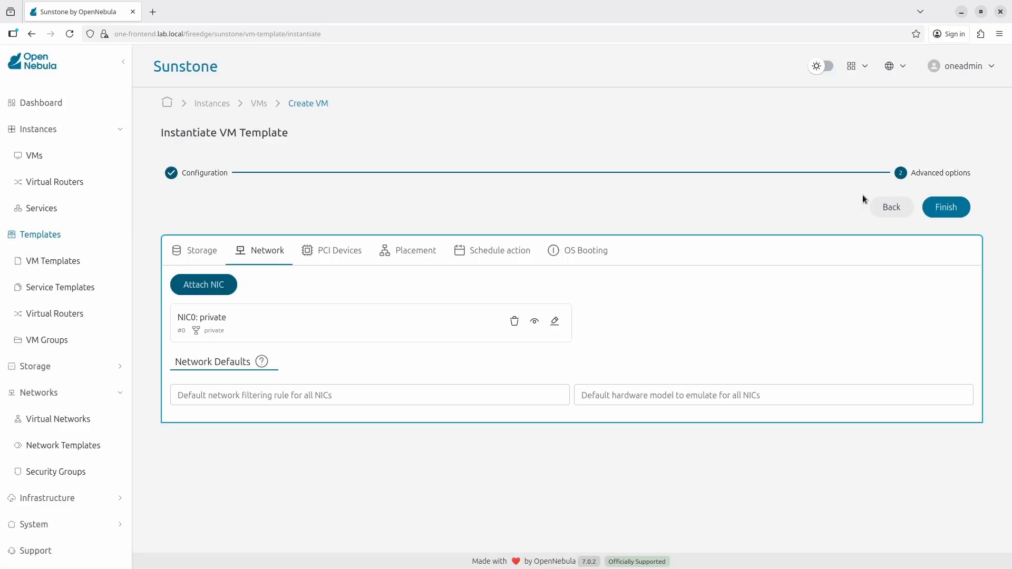
{"action": "left_click", "coordinate": [936, 211]}
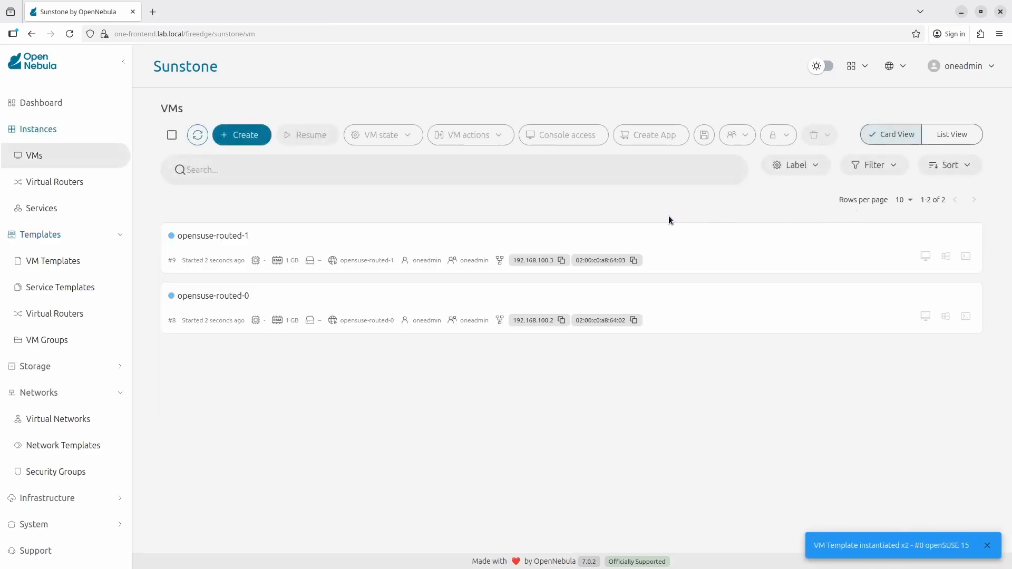
Step: Check opensuse-routed-1's host in its details, then open its VNC console
{"action": "left_click", "coordinate": [268, 235]}
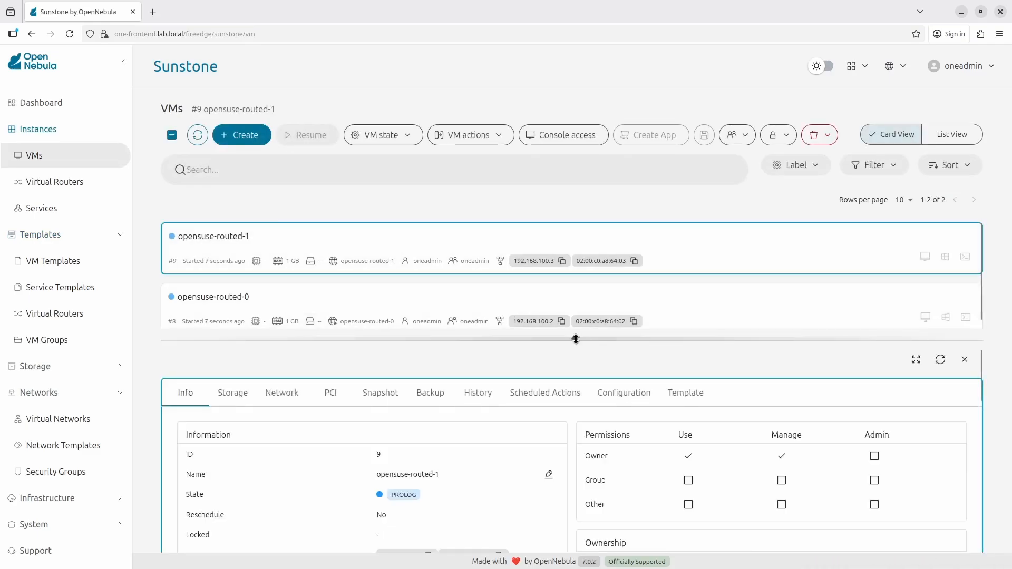
{"action": "left_click_drag", "start_coordinate": [575, 338], "coordinate": [574, 190]}
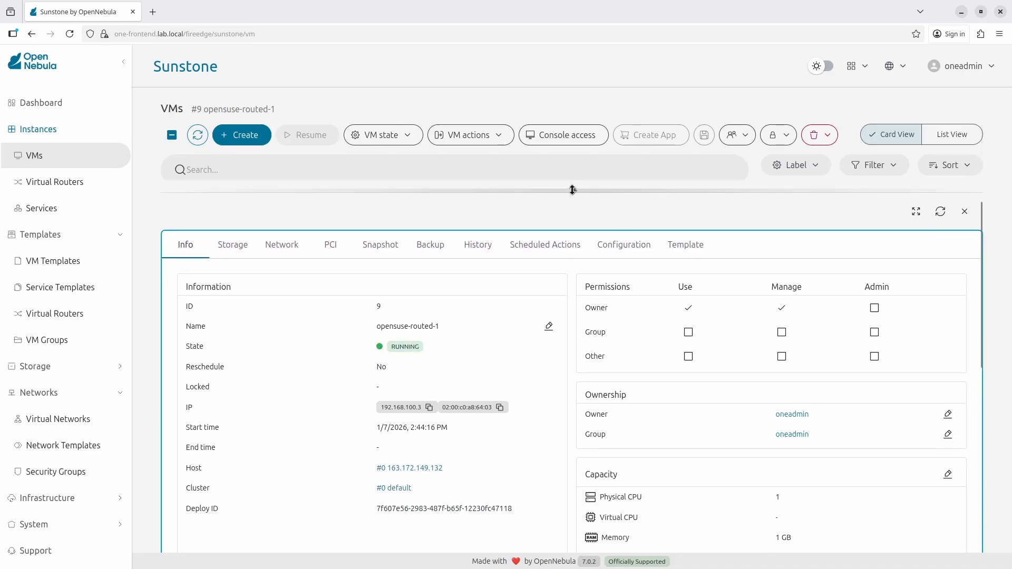
{"action": "left_click_drag", "start_coordinate": [572, 190], "coordinate": [563, 359]}
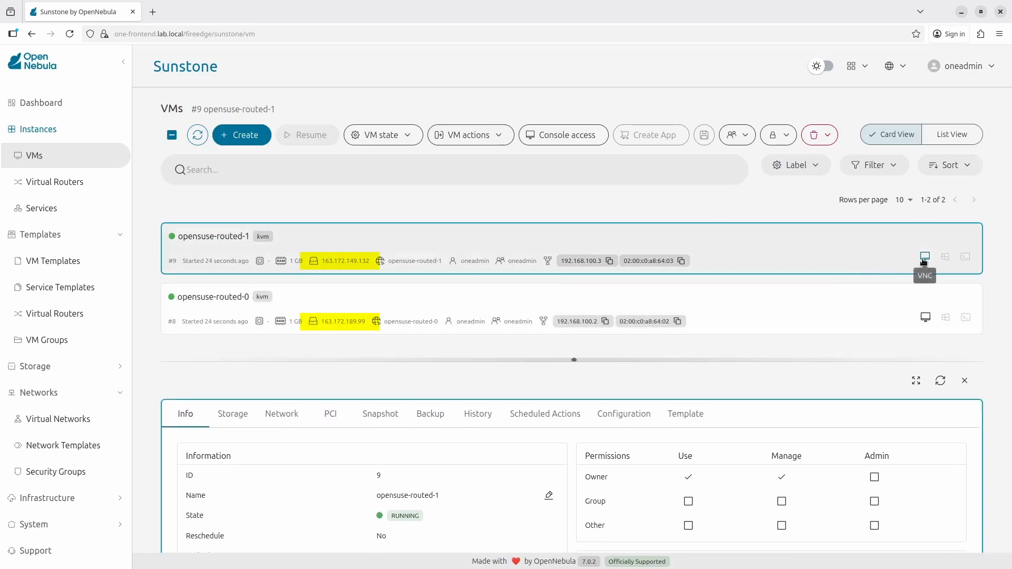
{"action": "left_click", "coordinate": [924, 257]}
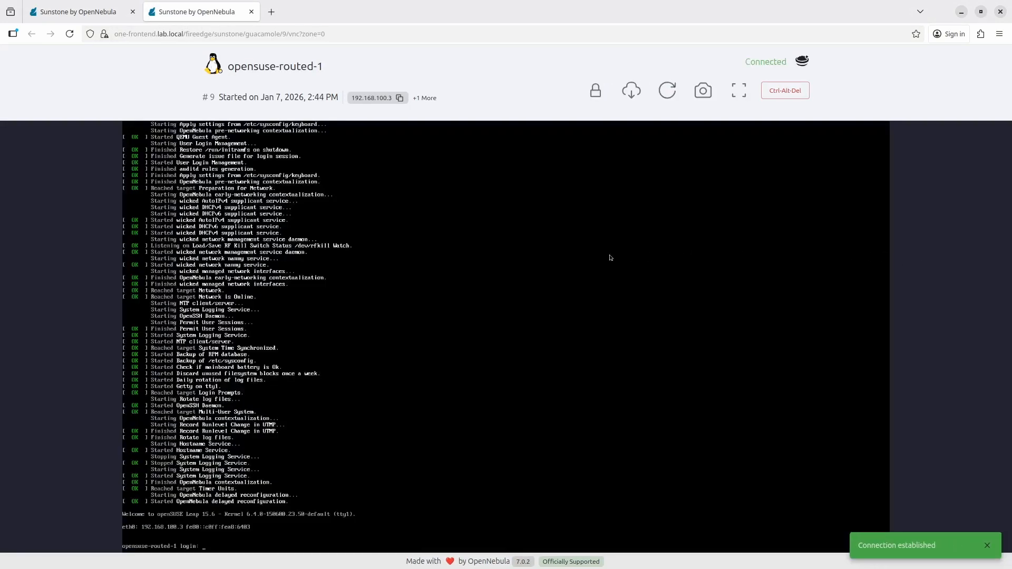
Step: Log in to the opensuse-routed-1 console as root
{"action": "left_click", "coordinate": [610, 258]}
{"action": "type", "text": "ro"}
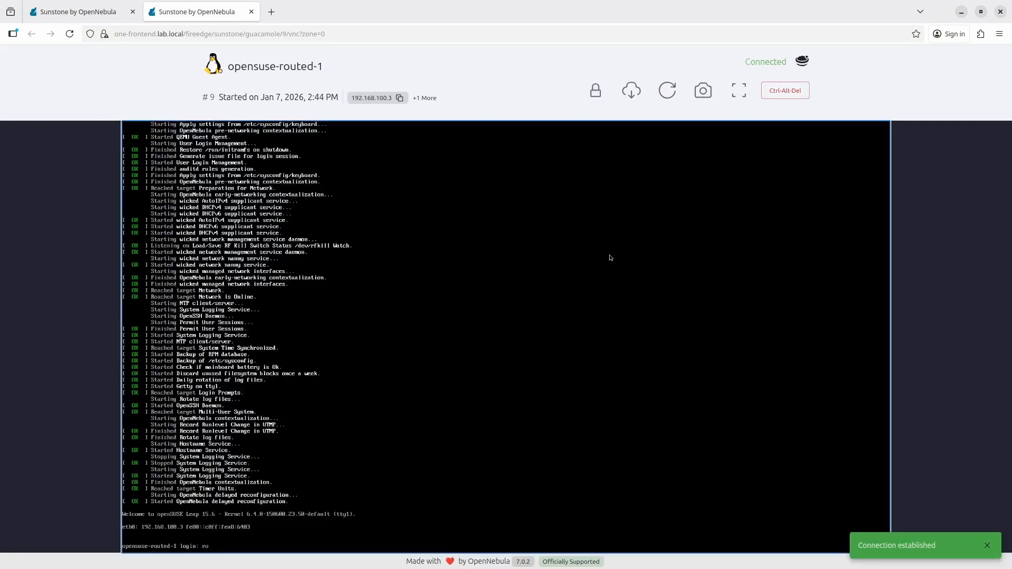
{"action": "type", "text": "ot"}
{"action": "key", "text": "Return"}
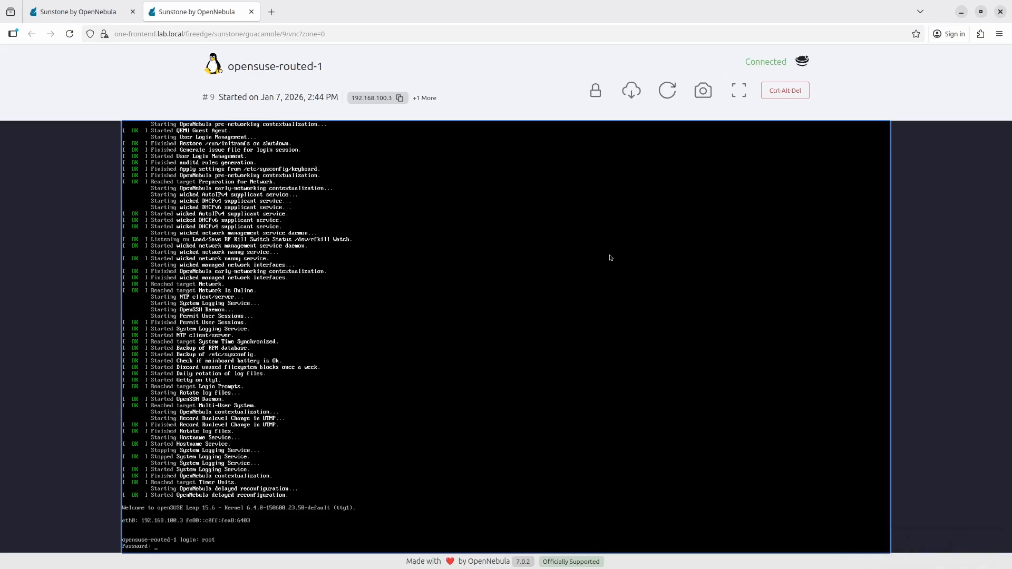
{"action": "key", "text": "Return"}
Step: Clear the screen, list interfaces with ip a, and ping 192.168.100.2
{"action": "key", "text": "ctrl+l"}
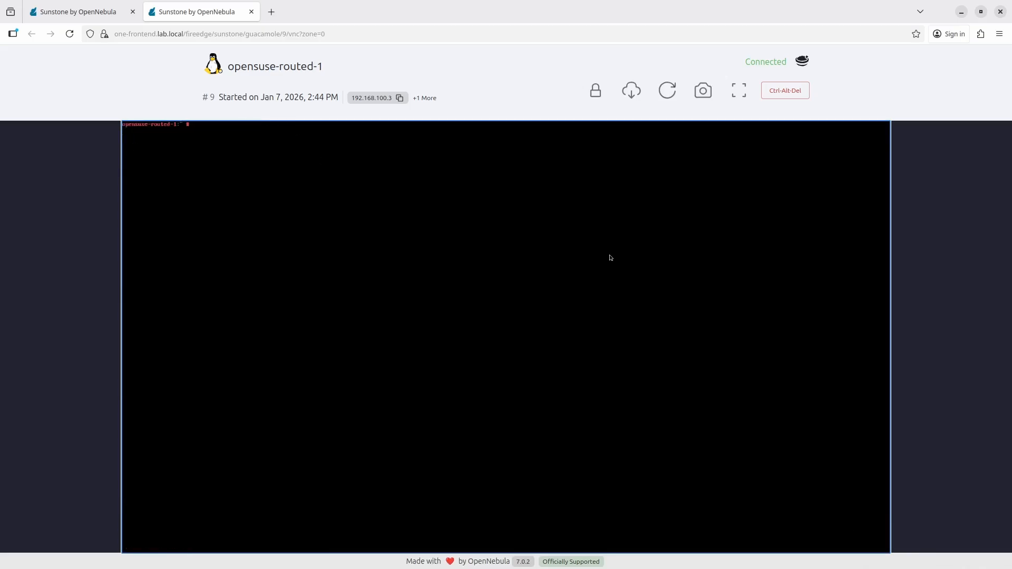
{"action": "key", "text": "Return"}
{"action": "key", "text": "Return"}
{"action": "key", "text": "Return"}
{"action": "type", "text": "ip a"}
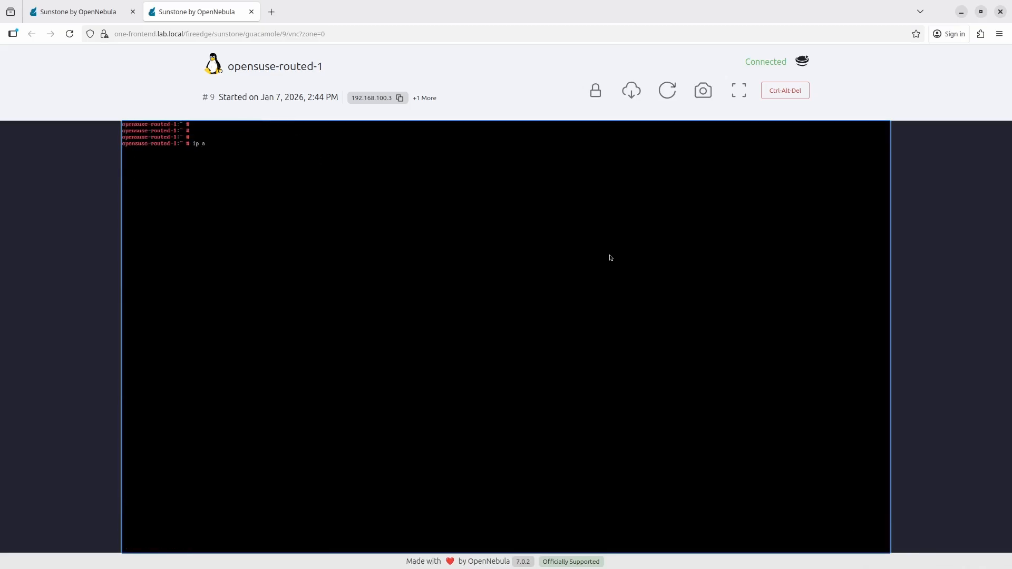
{"action": "key", "text": "Return"}
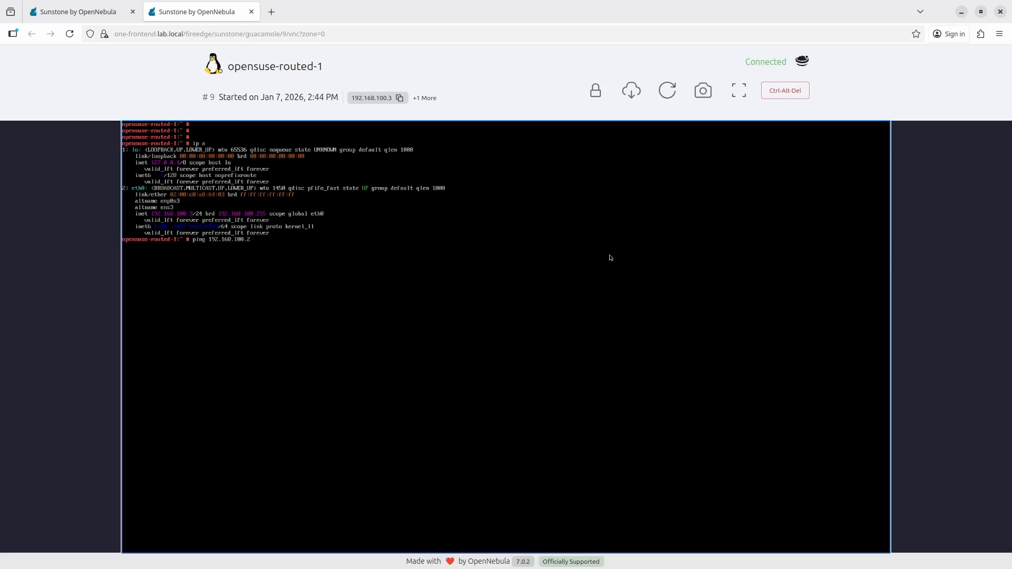
{"action": "key", "text": "Return"}
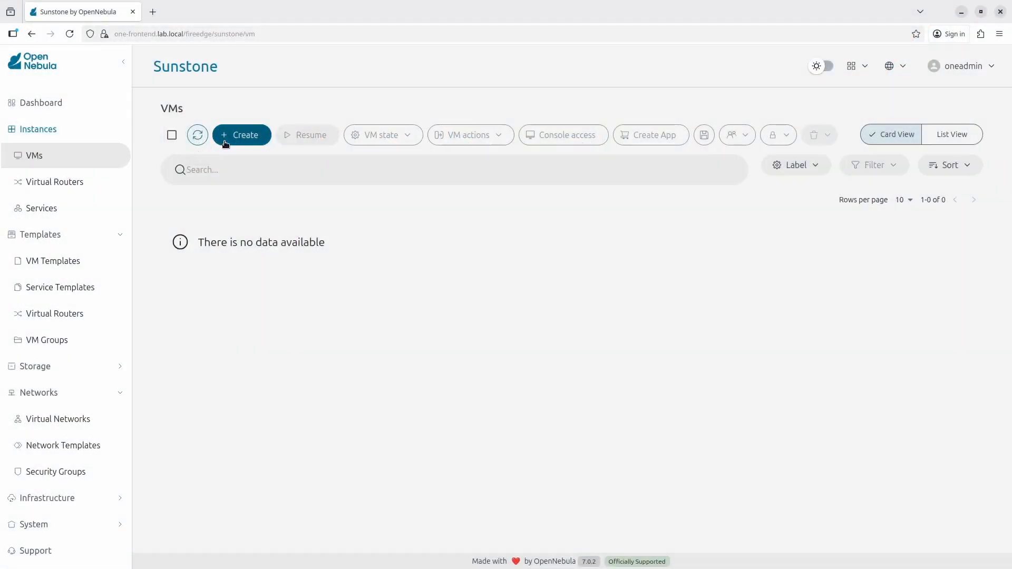
Step: Start a new VM instantiation from the openSUSE 15 template
{"action": "left_click", "coordinate": [223, 138]}
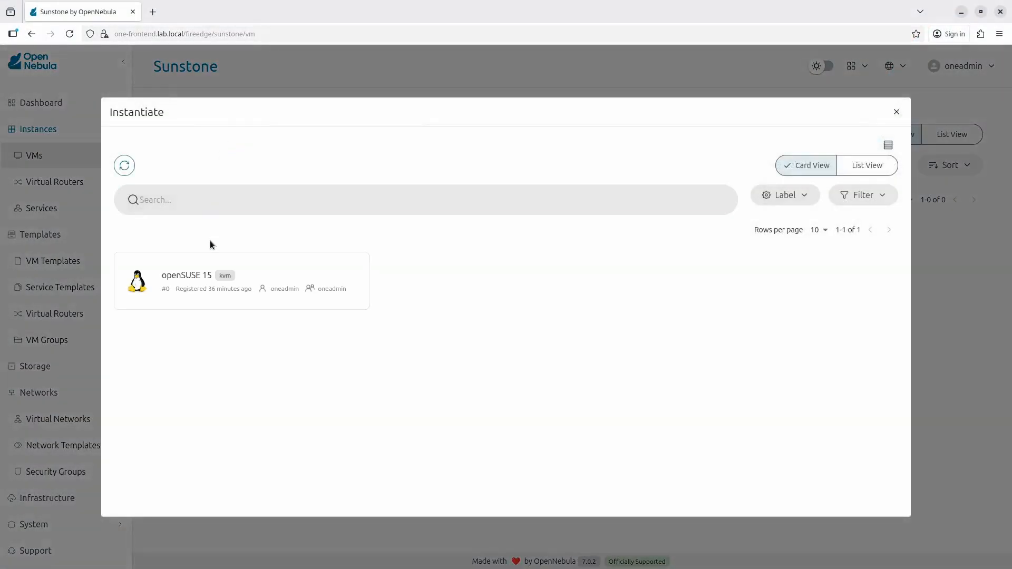
{"action": "left_click", "coordinate": [206, 270]}
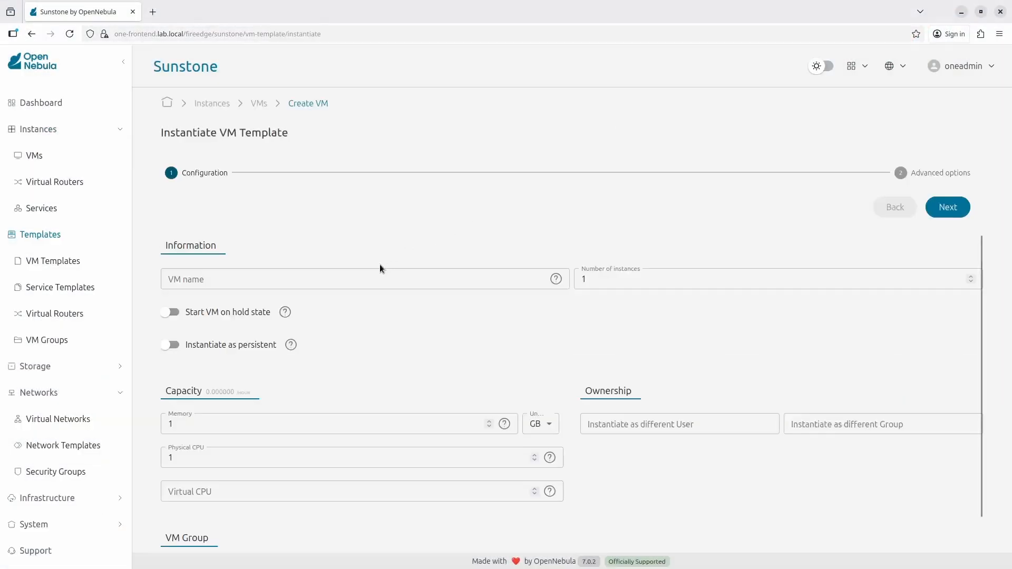
Step: Name the VMs opensuse-isolated-%idx with 2 instances and continue to Advanced options
{"action": "left_click", "coordinate": [373, 274]}
{"action": "type", "text": "op"}
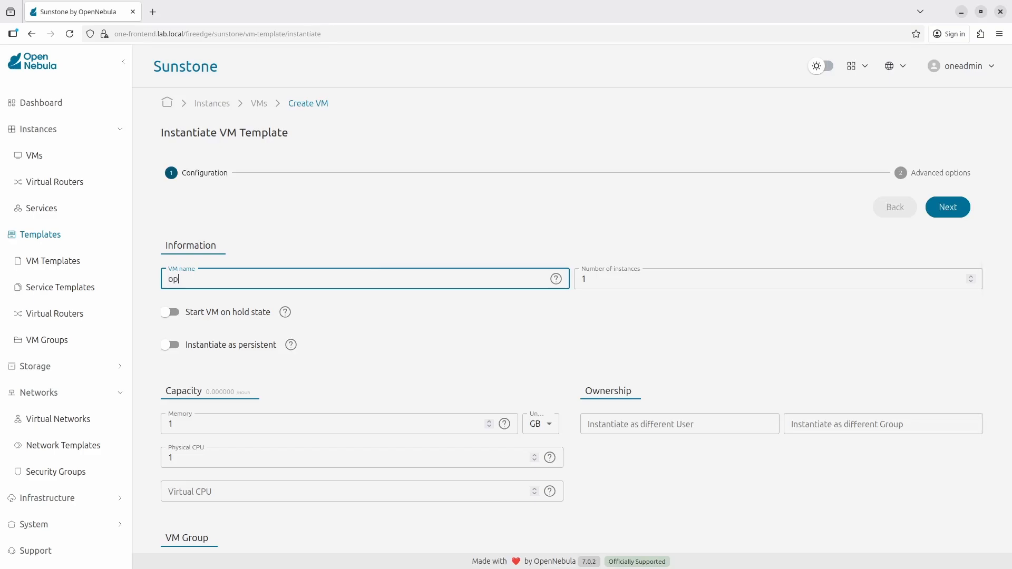
{"action": "type", "text": "ensuse-isolated-%idx"}
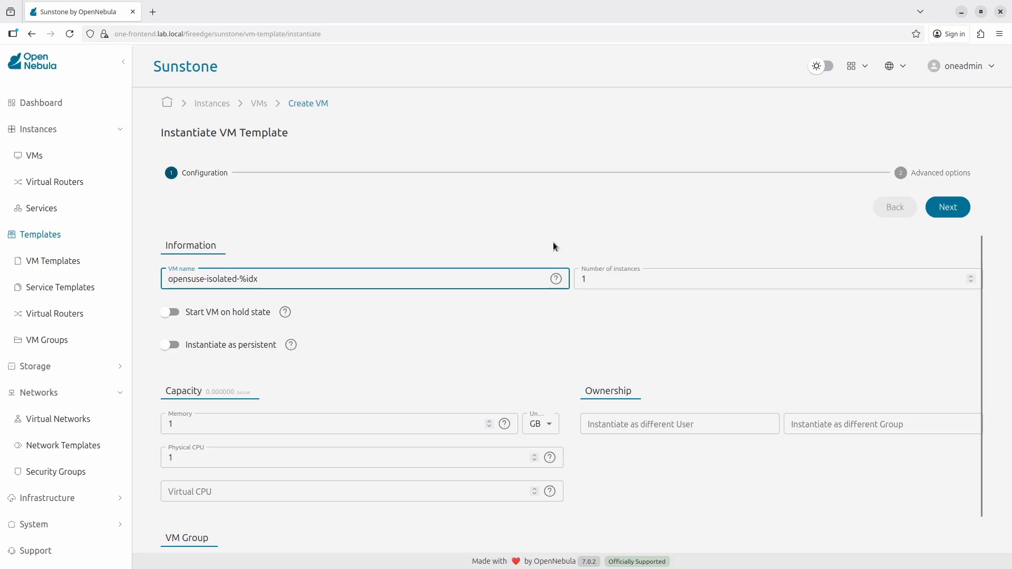
{"action": "key", "text": "Tab"}
{"action": "type", "text": "2"}
{"action": "left_click", "coordinate": [559, 220]}
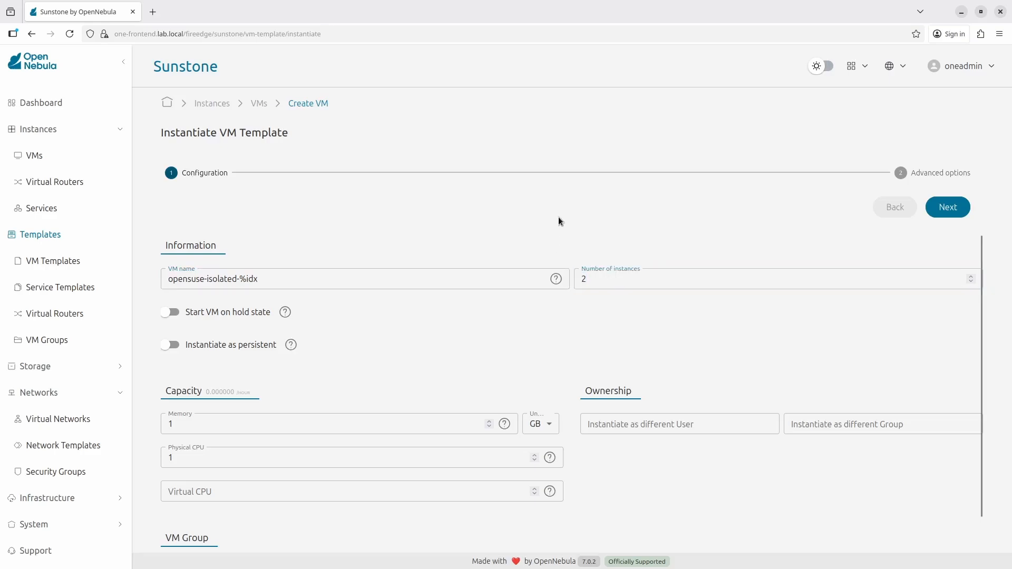
{"action": "left_click", "coordinate": [958, 209]}
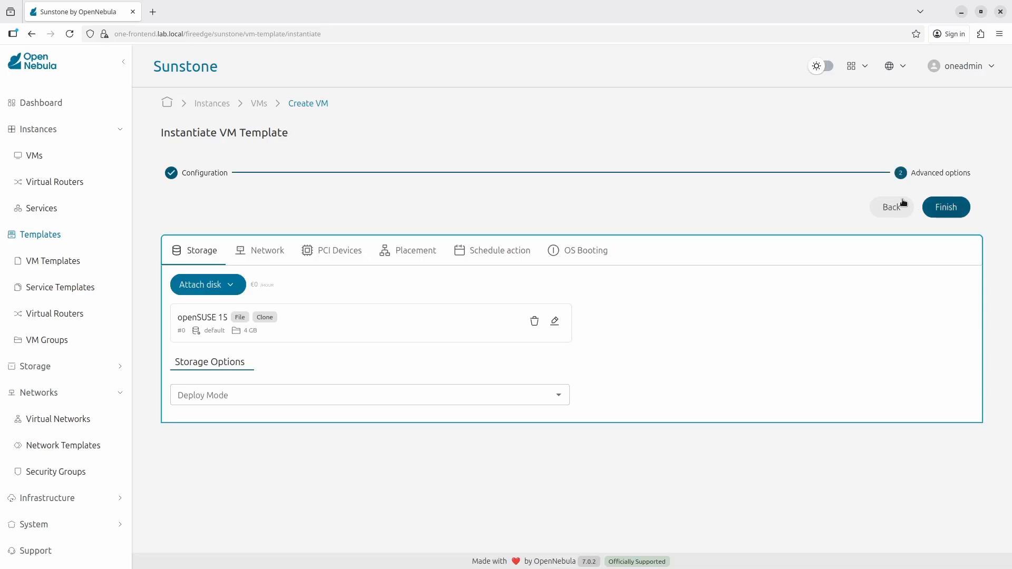
Step: Attach a NIC on the isolated-host network and instantiate both VMs
{"action": "left_click", "coordinate": [250, 260]}
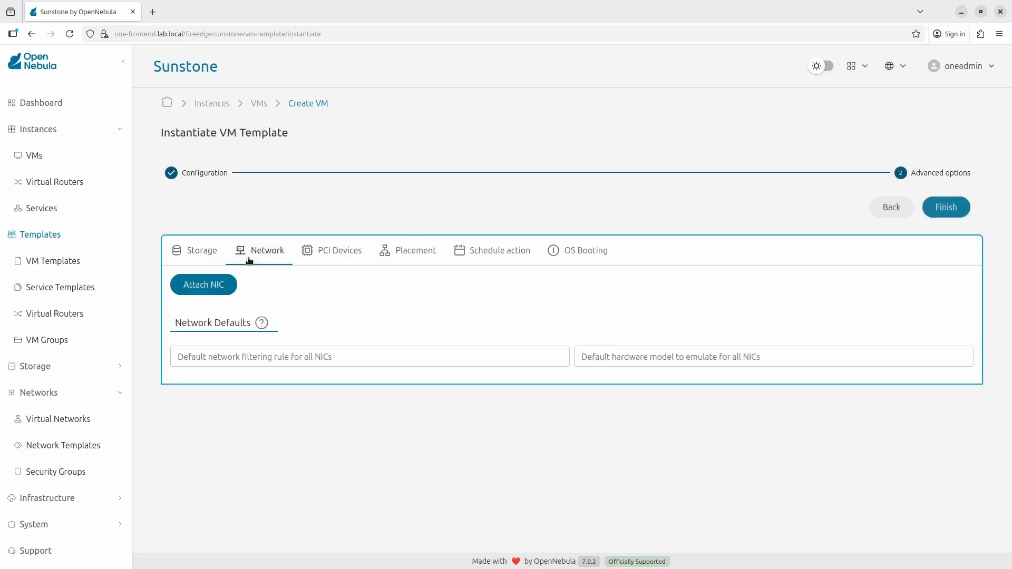
{"action": "left_click", "coordinate": [220, 288]}
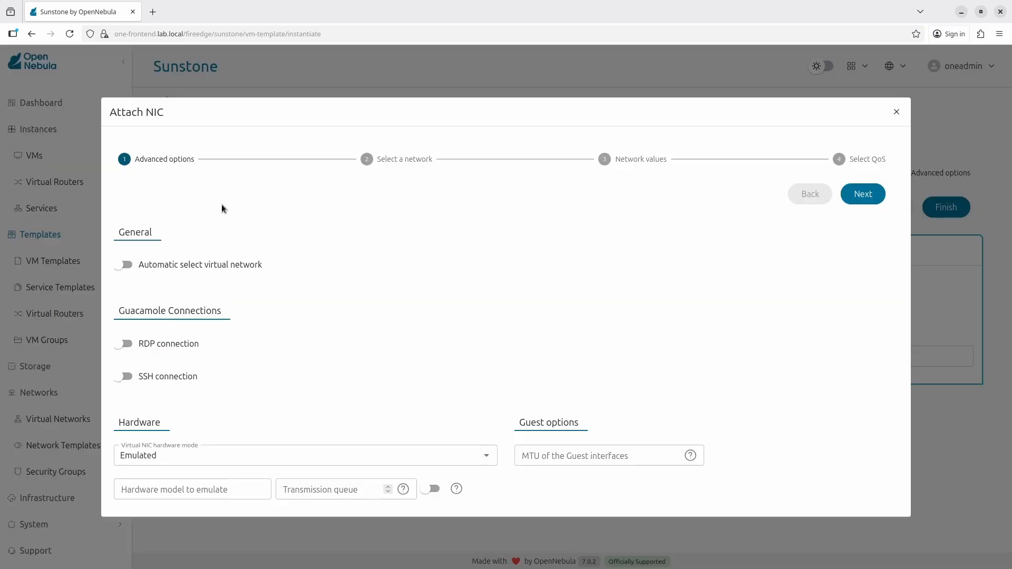
{"action": "left_click", "coordinate": [881, 199]}
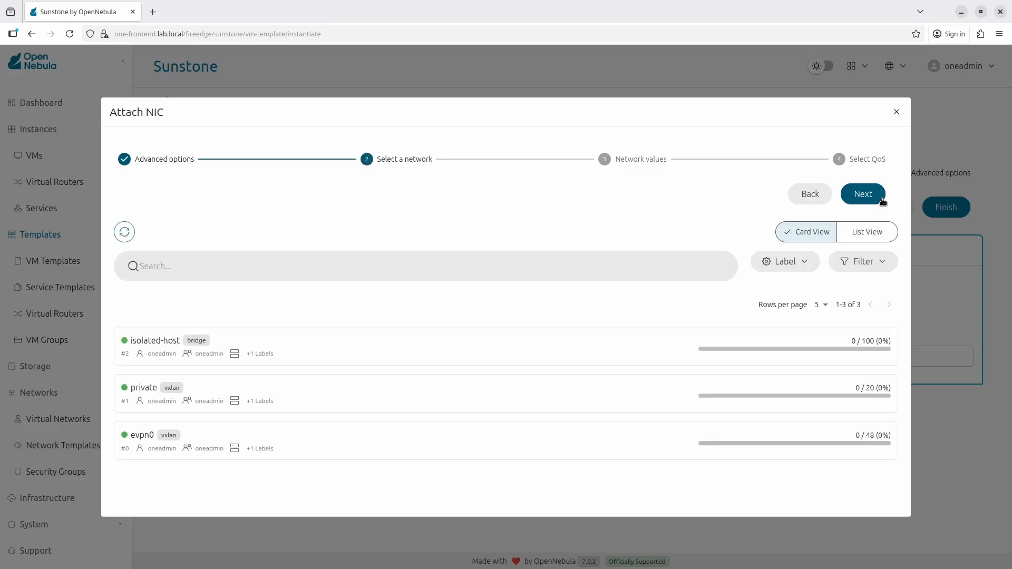
{"action": "left_click", "coordinate": [248, 335]}
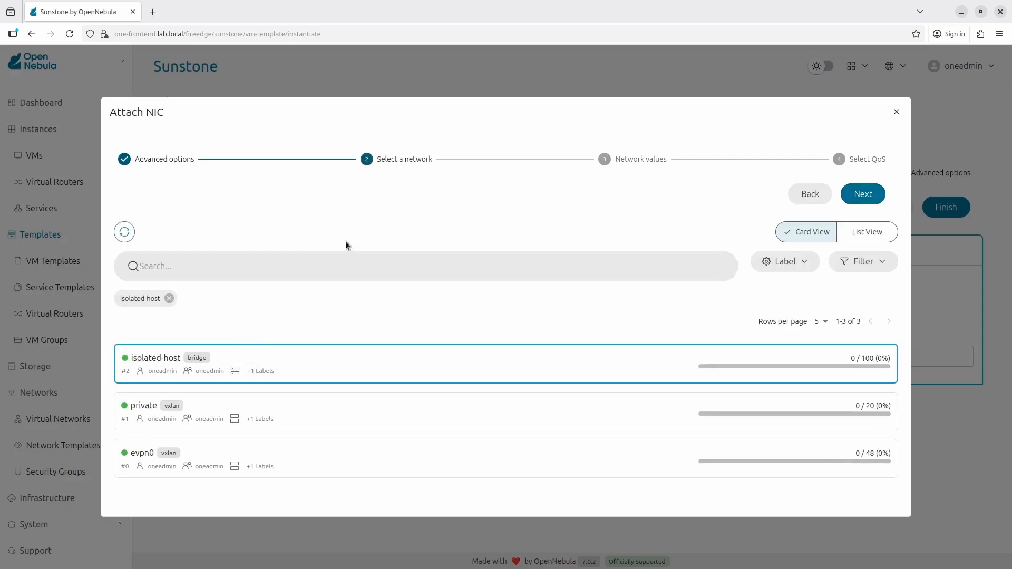
{"action": "left_click", "coordinate": [863, 195]}
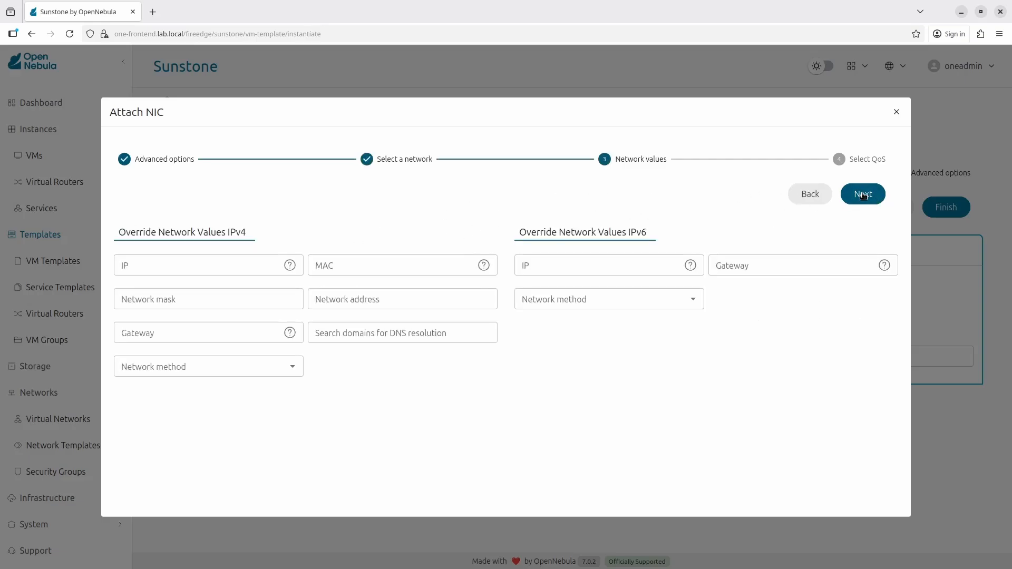
{"action": "left_click", "coordinate": [863, 195]}
{"action": "left_click", "coordinate": [861, 194]}
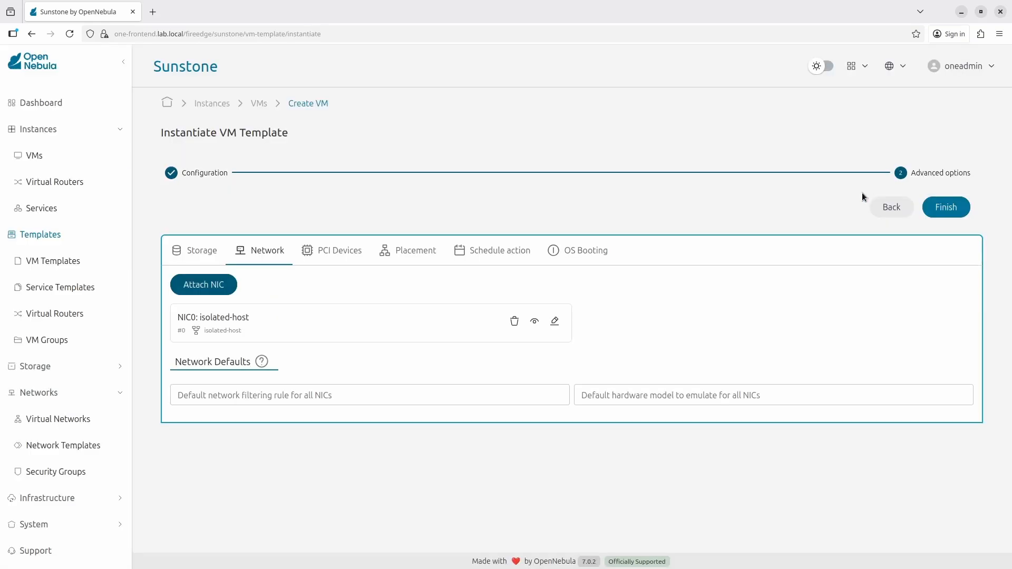
{"action": "left_click", "coordinate": [946, 207]}
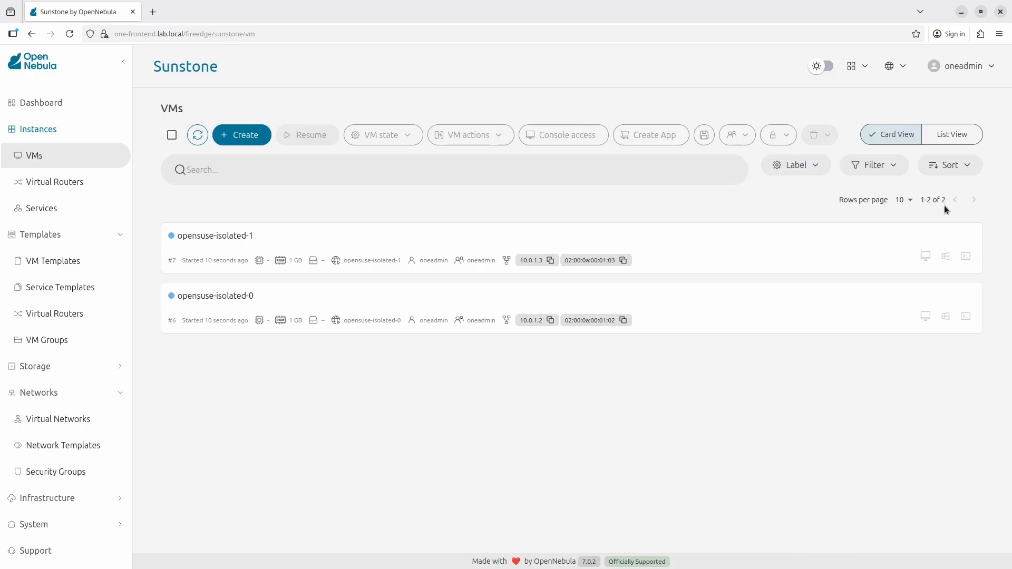
Step: Enlarge the opensuse-isolated-1 details panel and launch its VNC console
{"action": "left_click", "coordinate": [393, 238]}
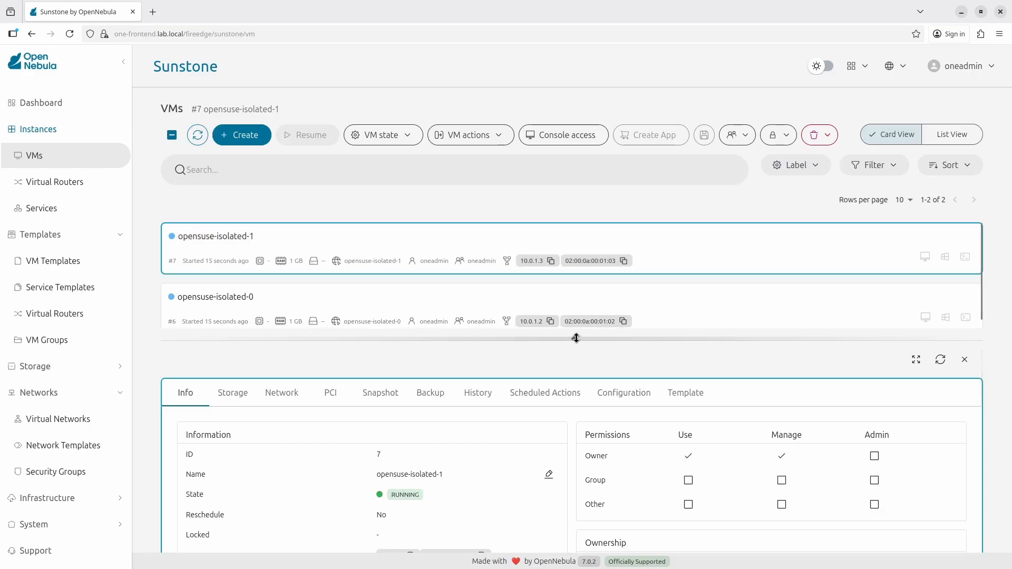
{"action": "left_click_drag", "start_coordinate": [576, 338], "coordinate": [582, 381]}
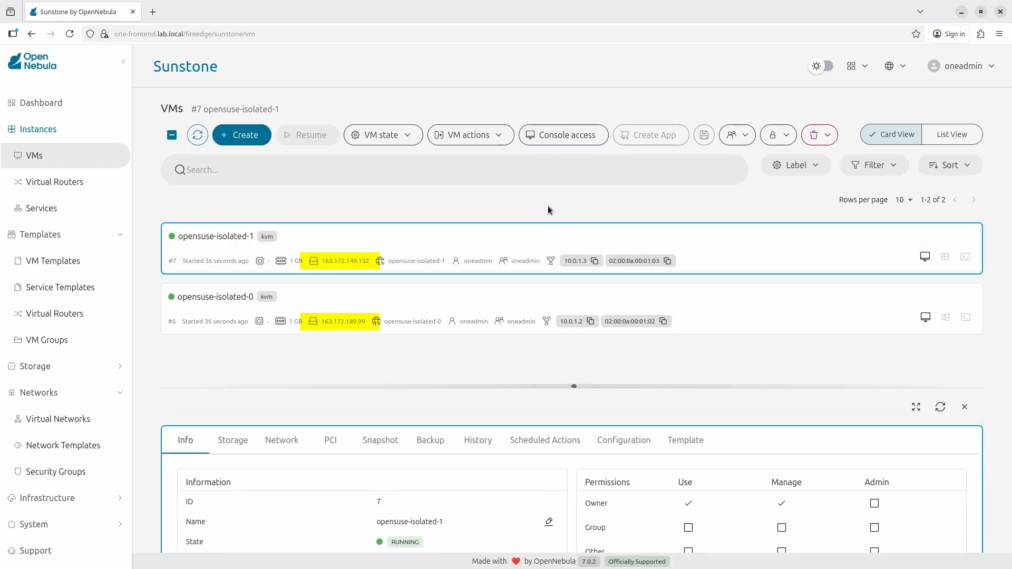
{"action": "left_click", "coordinate": [926, 256]}
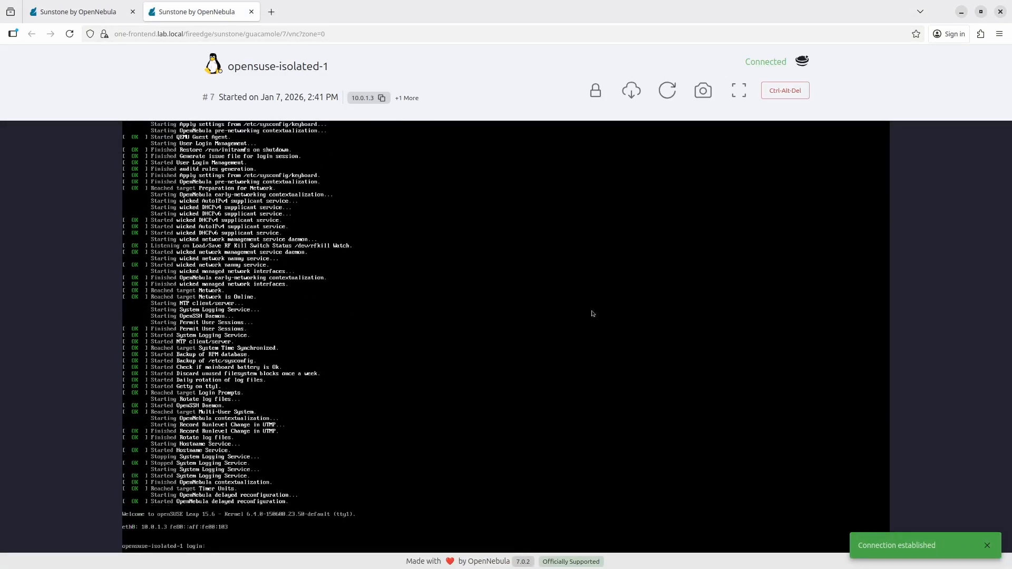
Step: Log in to opensuse-isolated-1 as root and list its addresses with ip a
{"action": "left_click", "coordinate": [532, 341]}
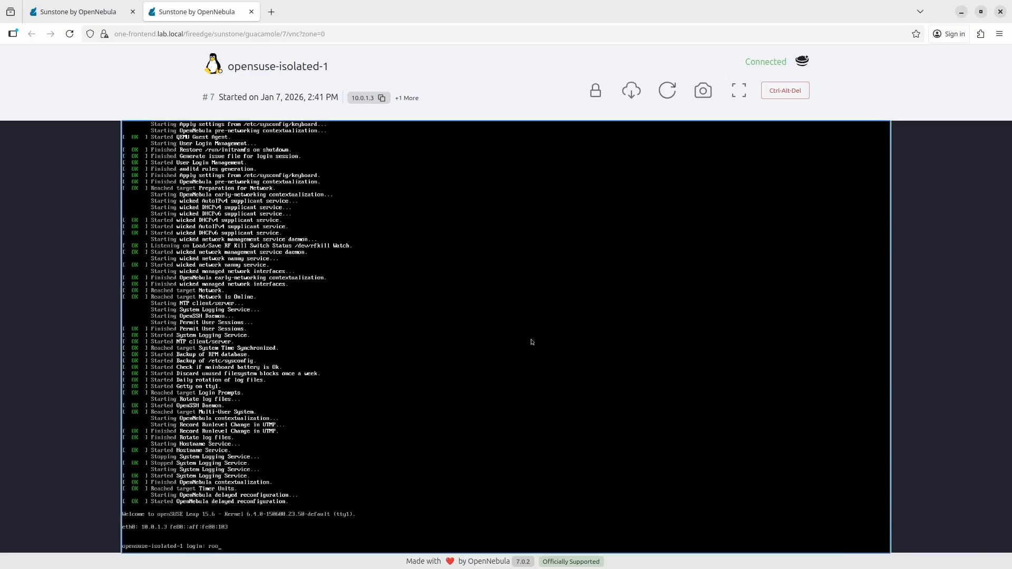
{"action": "type", "text": "root"}
{"action": "key", "text": "Return"}
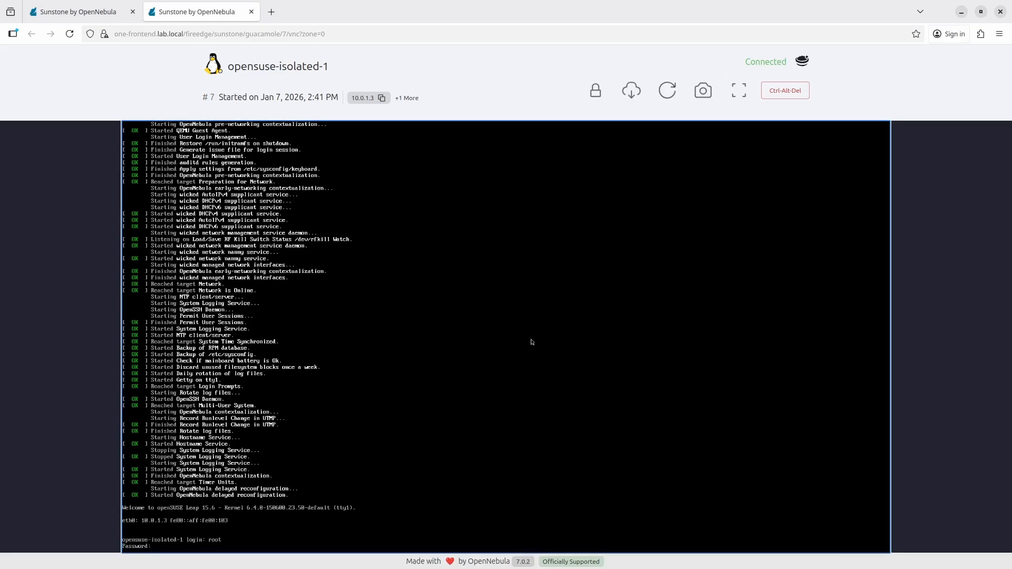
{"action": "key", "text": "Return"}
{"action": "key", "text": "ctrl+l"}
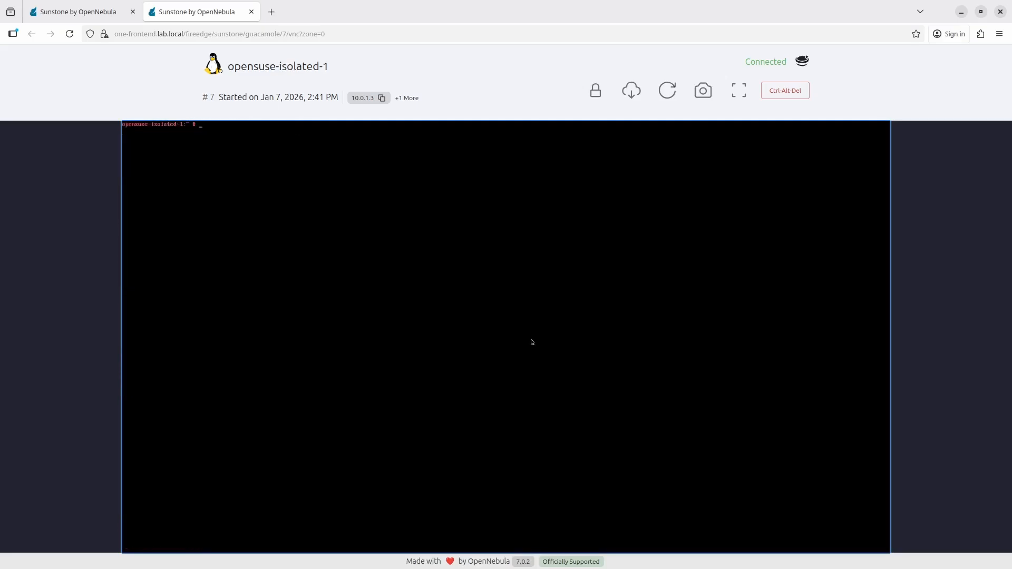
{"action": "key", "text": "Return"}
{"action": "key", "text": "Return"}
{"action": "key", "text": "Return"}
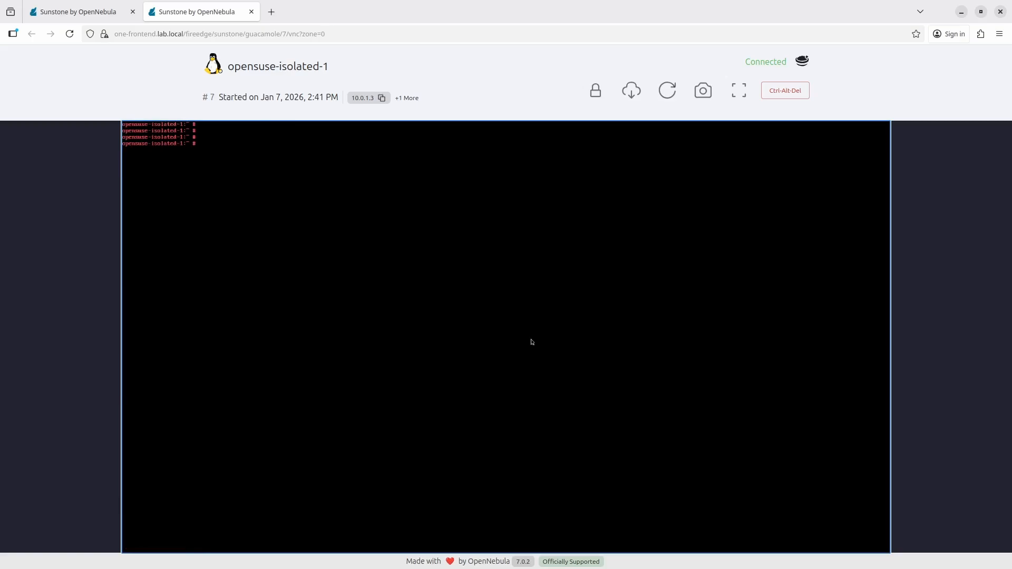
{"action": "type", "text": "ip a"}
Step: Ping 10.0.1.2, stop it at 100% packet loss, and return to the VMs list
{"action": "key", "text": "Return"}
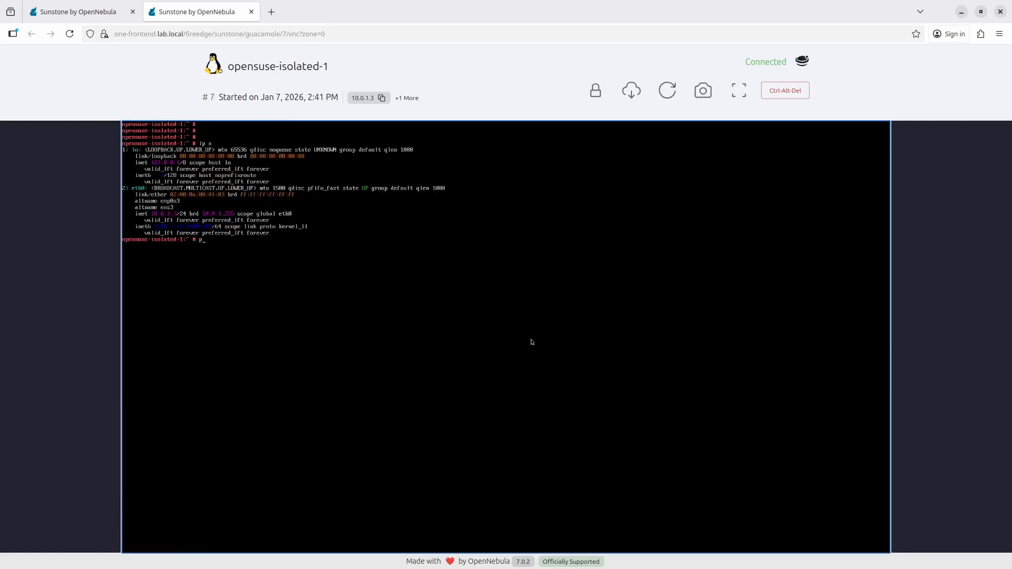
{"action": "type", "text": "ping 10.0.1.2"}
{"action": "key", "text": "Return"}
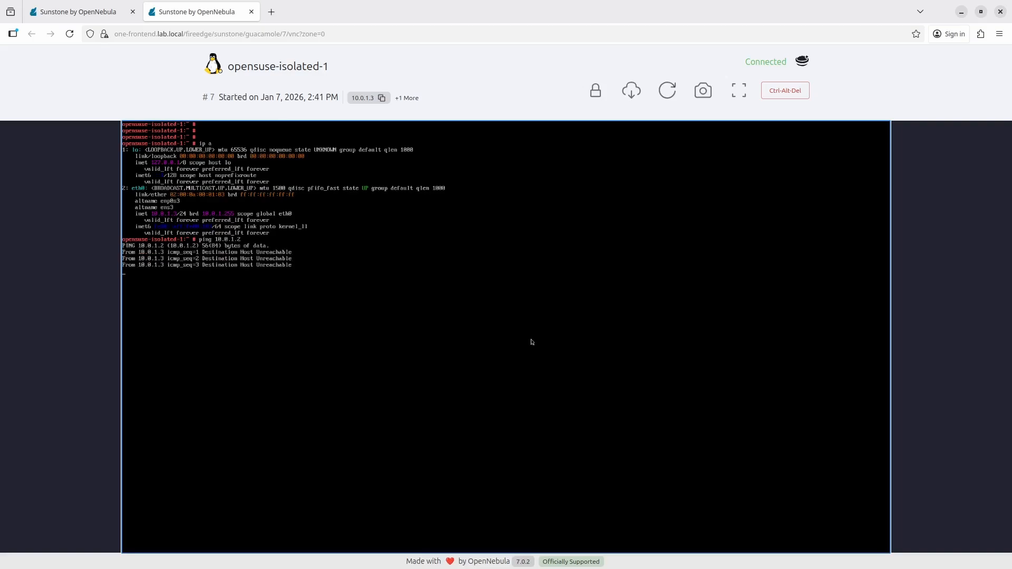
{"action": "key", "text": "ctrl+c"}
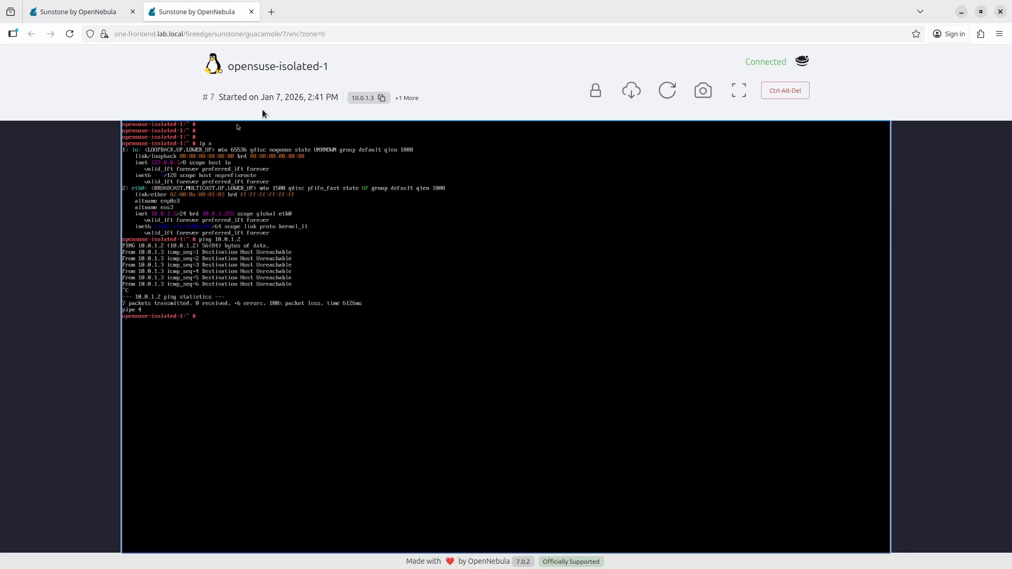
{"action": "left_click", "coordinate": [95, 12]}
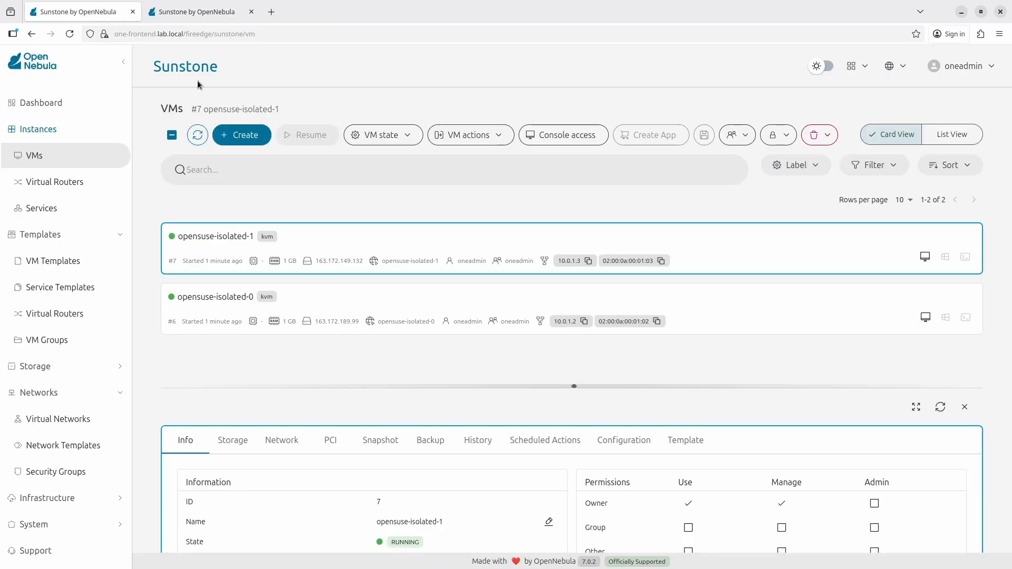
Step: Migrate opensuse-isolated-0 to host 163.172.149.132 using the system datastore
{"action": "left_click", "coordinate": [433, 300]}
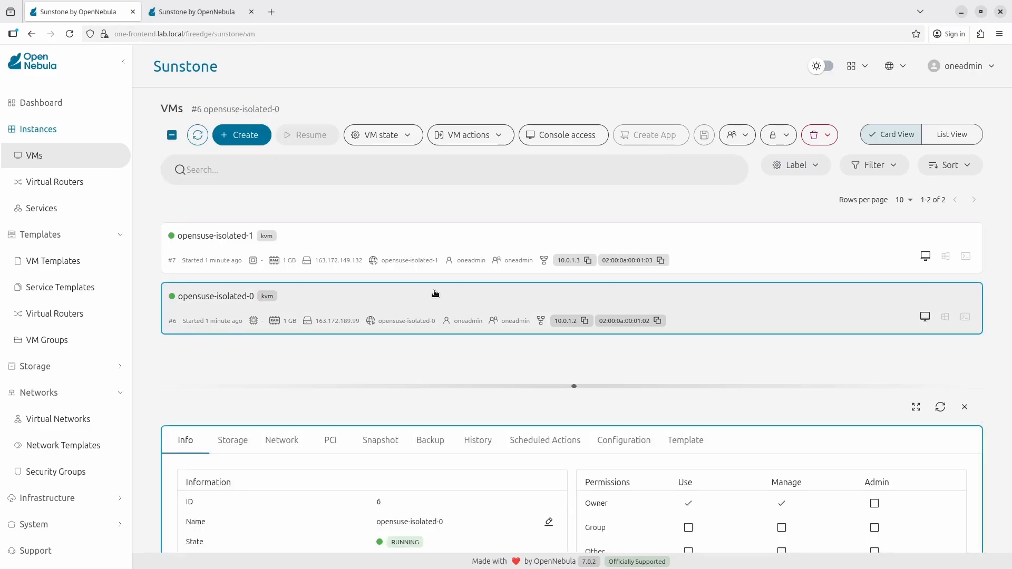
{"action": "left_click", "coordinate": [490, 136]}
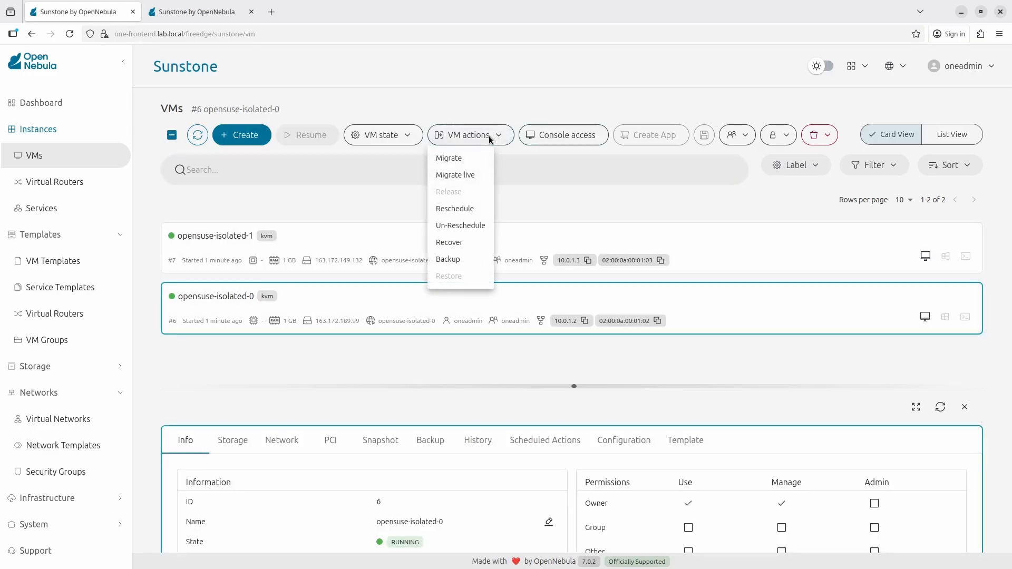
{"action": "left_click", "coordinate": [476, 156]}
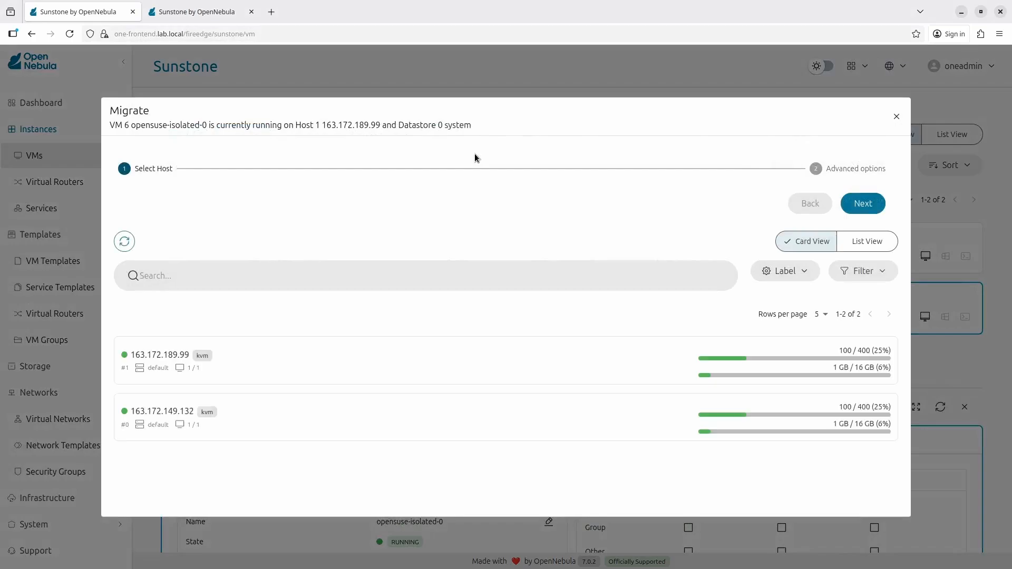
{"action": "left_click", "coordinate": [539, 417]}
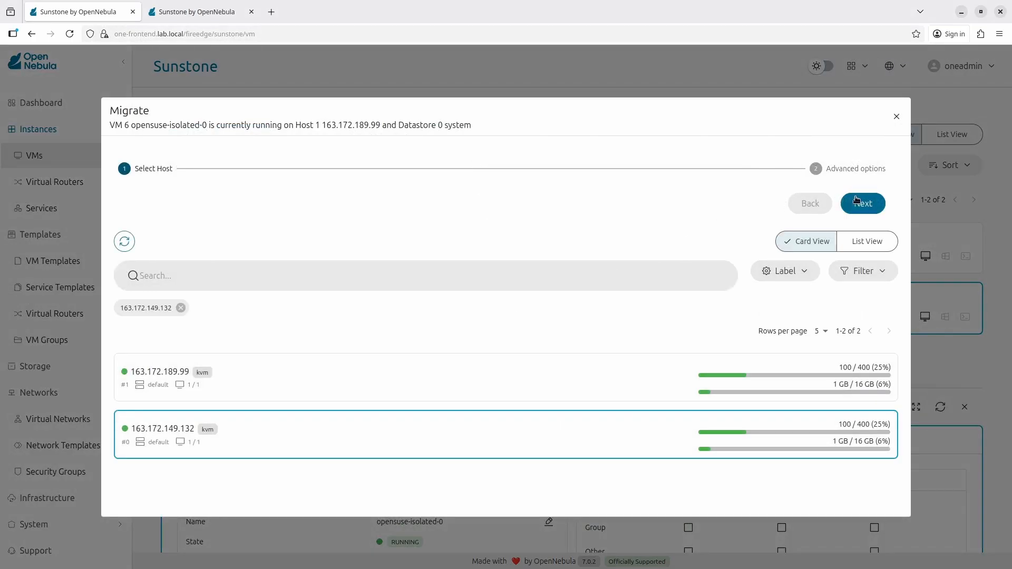
{"action": "left_click", "coordinate": [859, 204]}
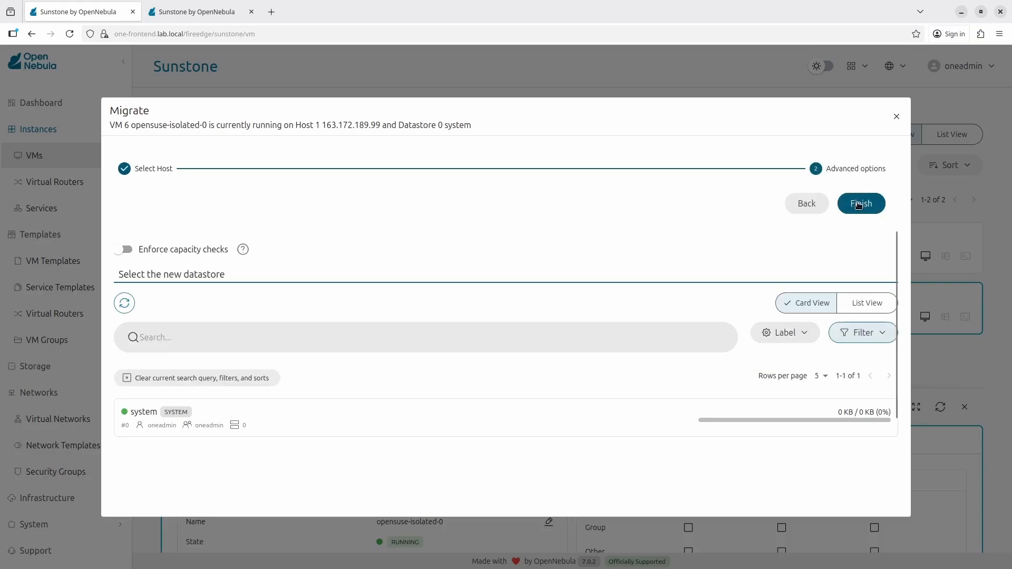
{"action": "left_click", "coordinate": [670, 426]}
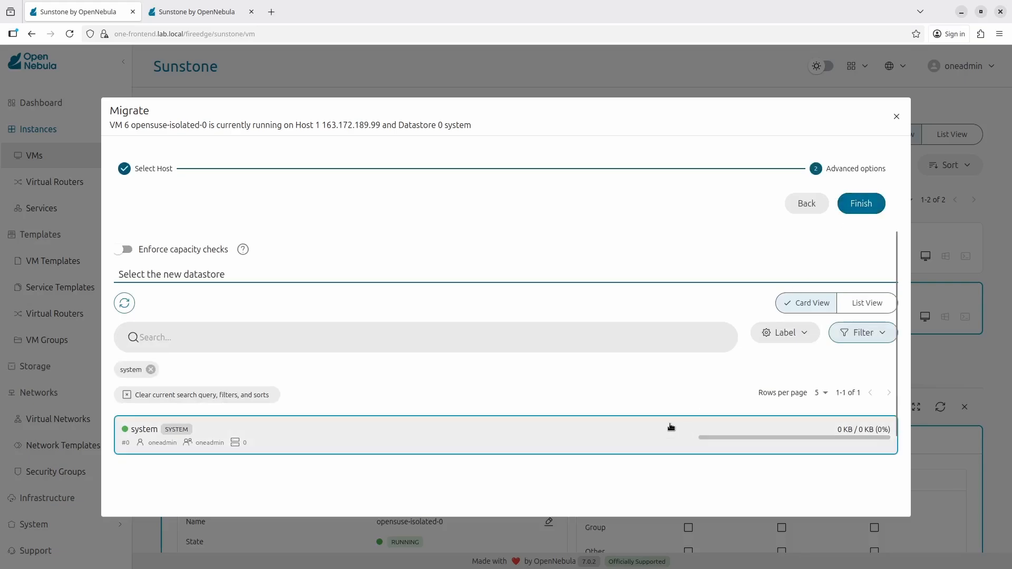
{"action": "left_click", "coordinate": [861, 204]}
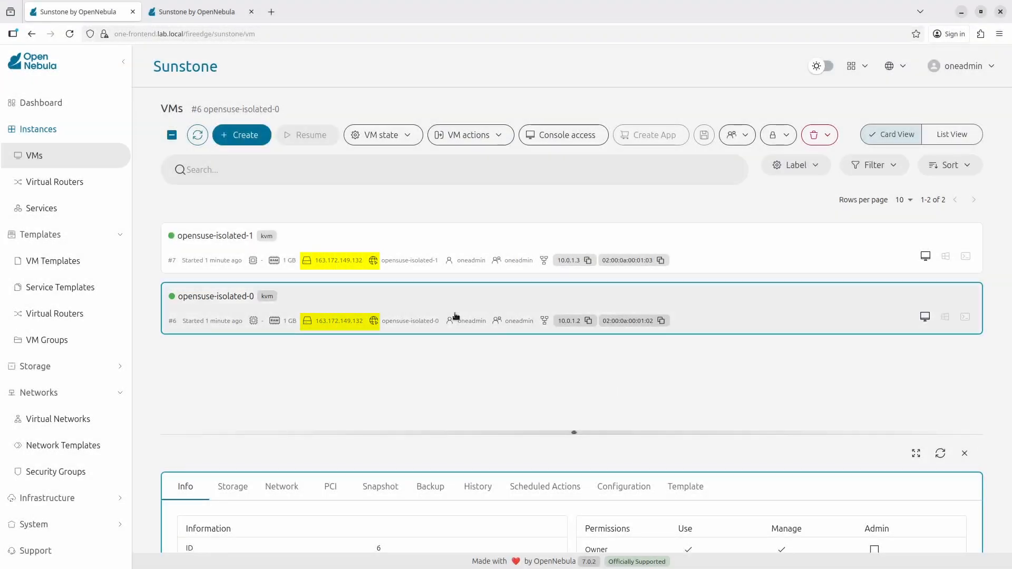
Step: Rerun ping 10.0.1.2 in the opensuse-isolated-1 console, now getting replies
{"action": "left_click", "coordinate": [214, 20]}
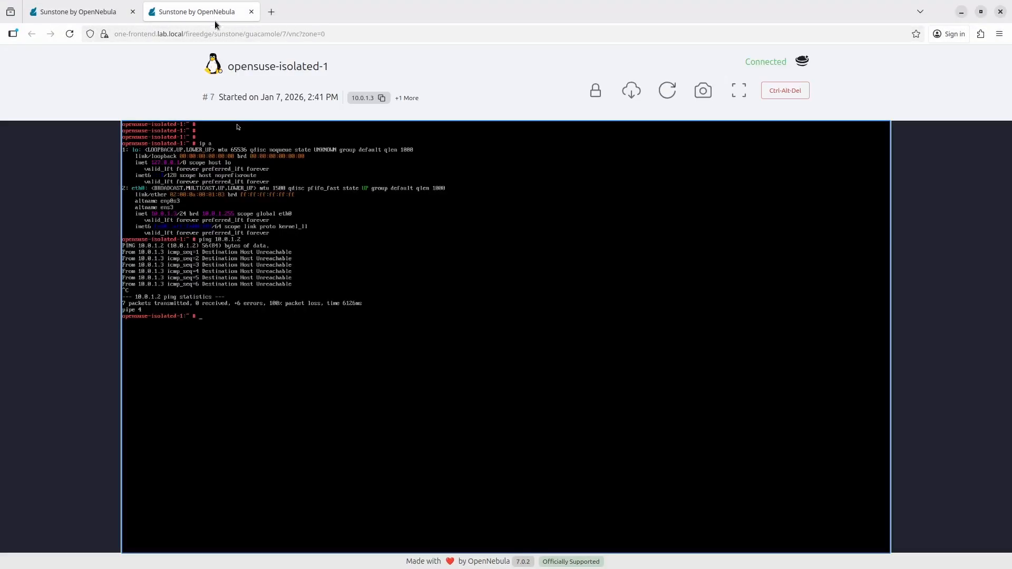
{"action": "key", "text": "Up"}
{"action": "key", "text": "Return"}
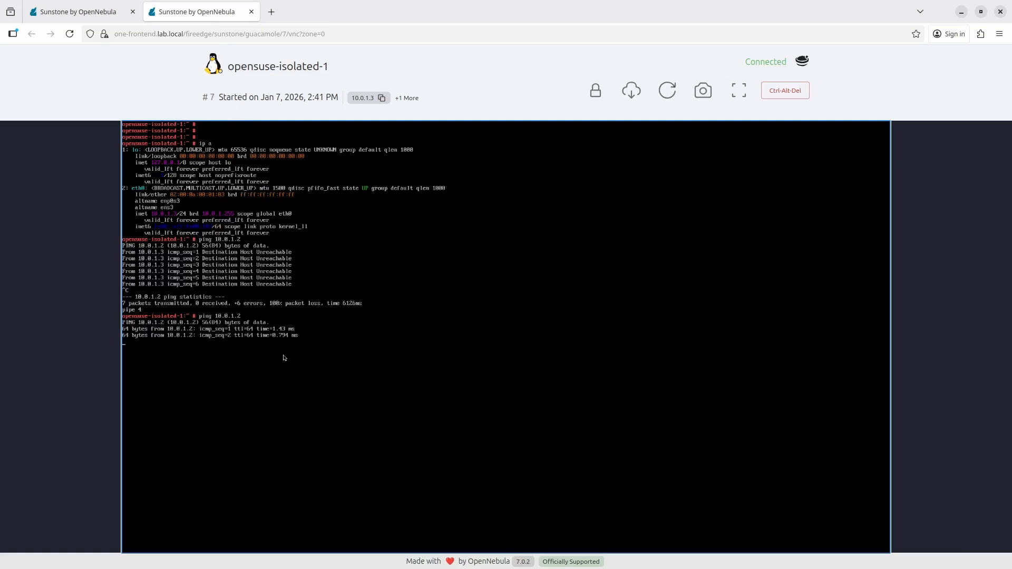